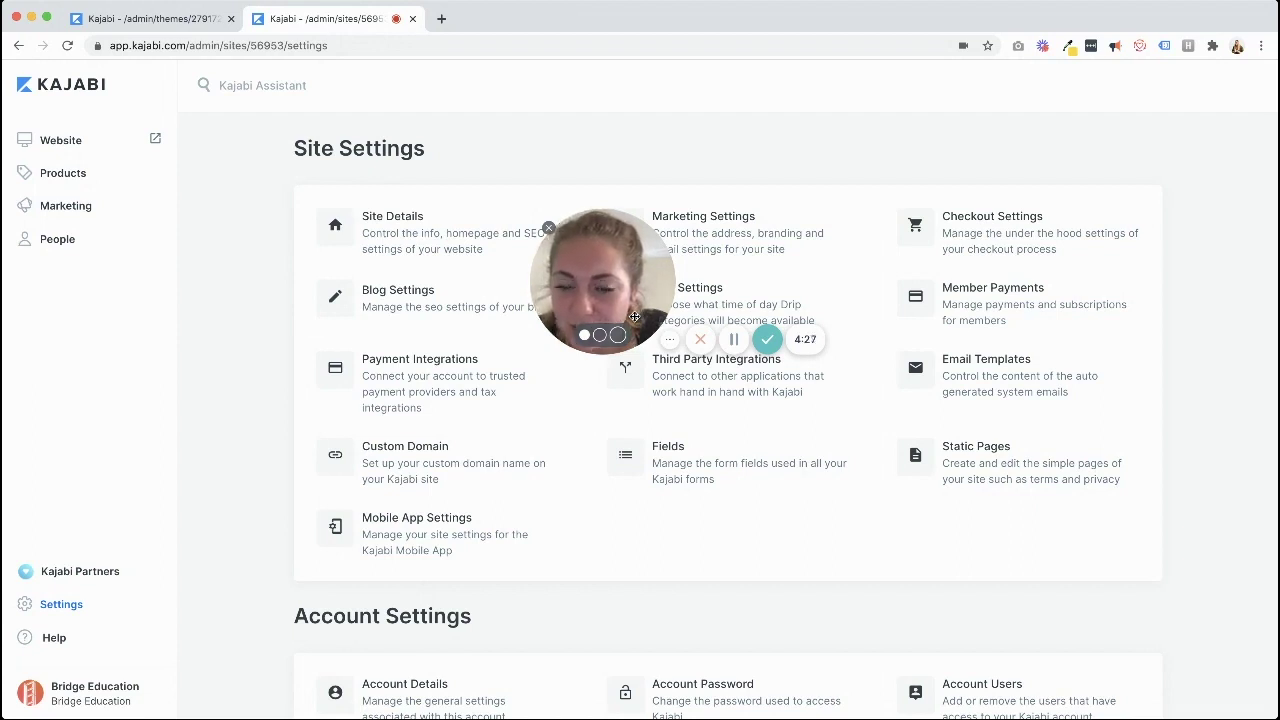
# Paste the Hotjar tracking code into the site's Header Page Scripts
pyautogui.moveTo(634, 317)
pyautogui.mouseDown()
pyautogui.moveTo(591, 321)
pyautogui.moveTo(233, 616)
pyautogui.moveTo(130, 663)
pyautogui.mouseUp()
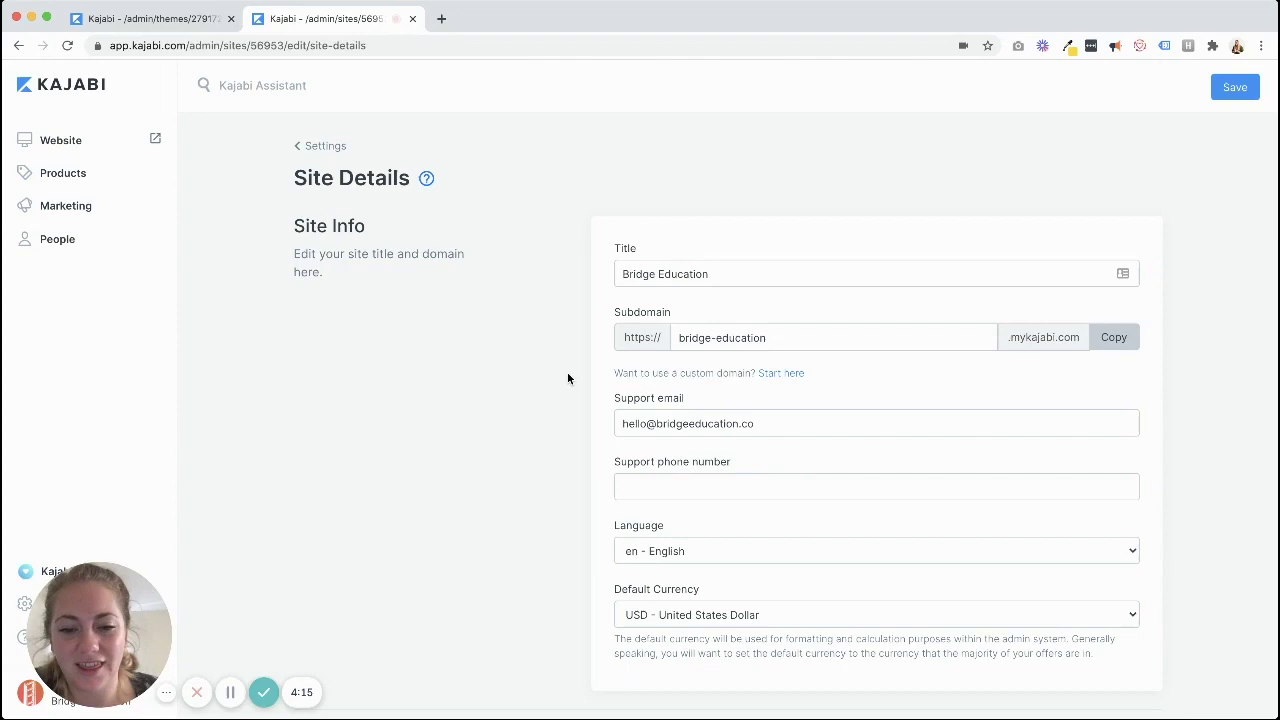
pyautogui.scroll(-2, 567, 375)
pyautogui.scroll(-5, 567, 378)
pyautogui.scroll(-1, 567, 378)
pyautogui.scroll(-1, 567, 378)
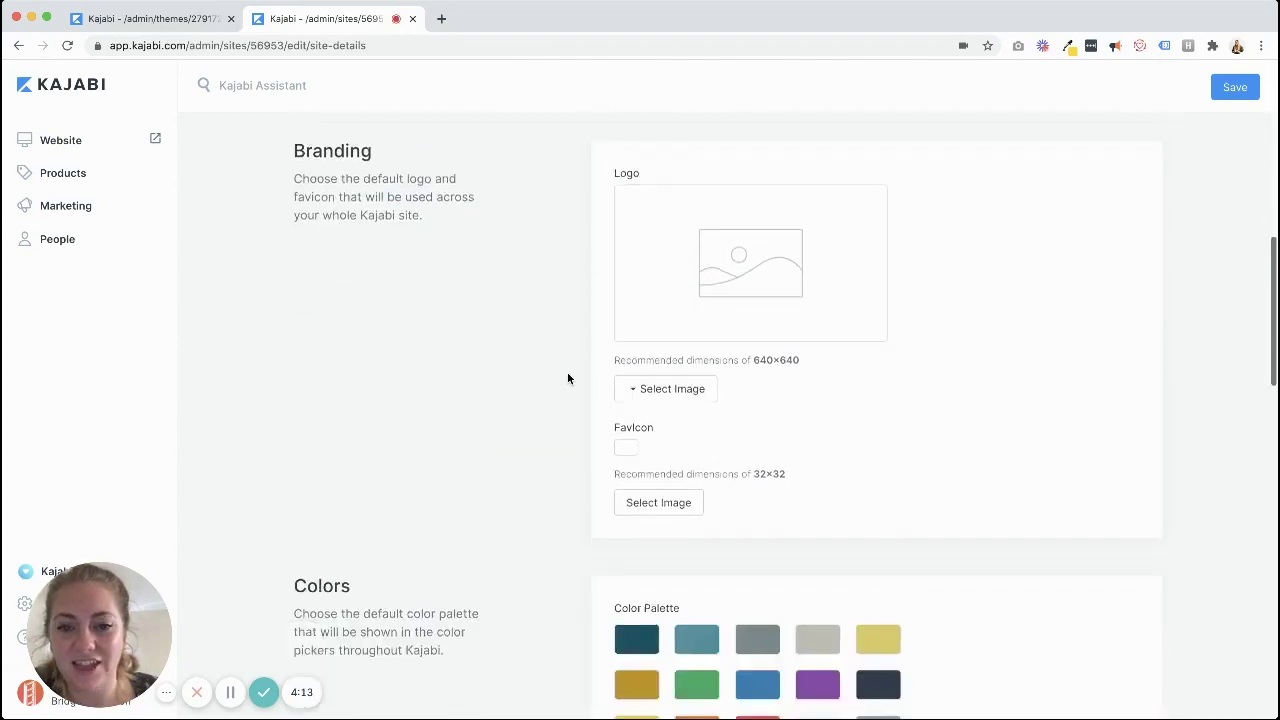
pyautogui.scroll(-3, 567, 378)
pyautogui.scroll(-3, 567, 378)
pyautogui.scroll(-3, 567, 378)
pyautogui.scroll(-1, 567, 378)
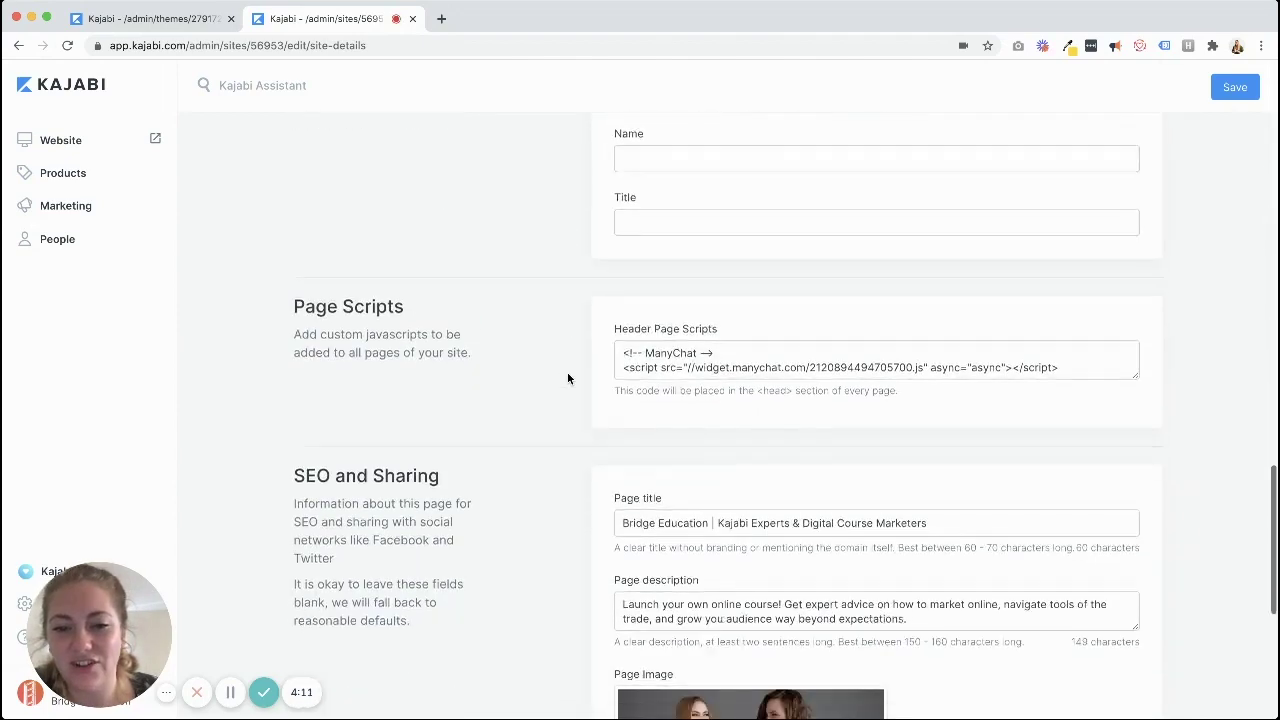
pyautogui.scroll(-1, 567, 378)
pyautogui.click(697, 325)
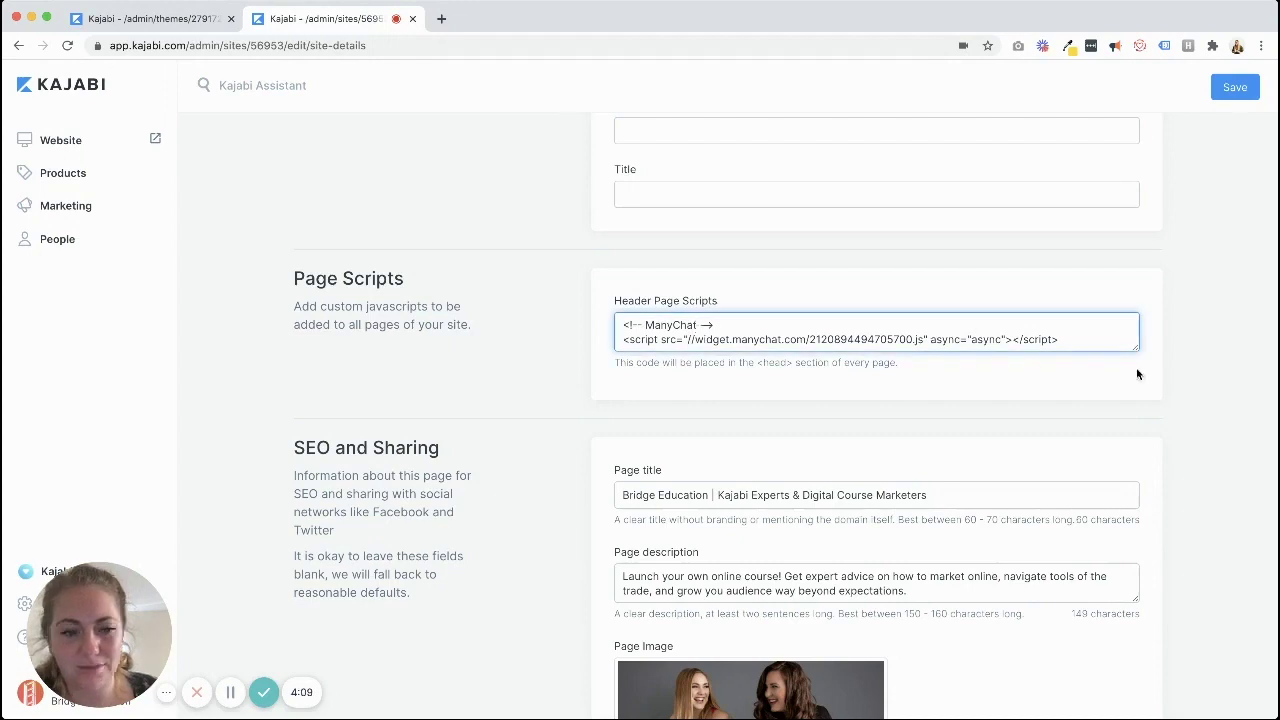
pyautogui.write("<!-- Hotjar Tracking Code for www.bridgeeducation.co --> <script>     (function(h,o,t,j,a,r){         h.hj=h.hj||function(){(h.hj.q=h.hj.q||[]).push(arguments)};         h._hjSettings={hjid:1747837,hjsv:6};         a=o.getElementsByTagName('head')[0];         r=o.createElement('script');r.async=1;         r.src=t+h._hjSettings.hjid+j+h._hjSettings.hjsv;         a.appendChild(r);     })(window,document,'https://static.hotjar.com/c/hotjar-','.js?sv='); </script>")
# Add the jasongo ecf.js script below the Hotjar code and save the site details
pyautogui.scroll(-1, 853, 487)
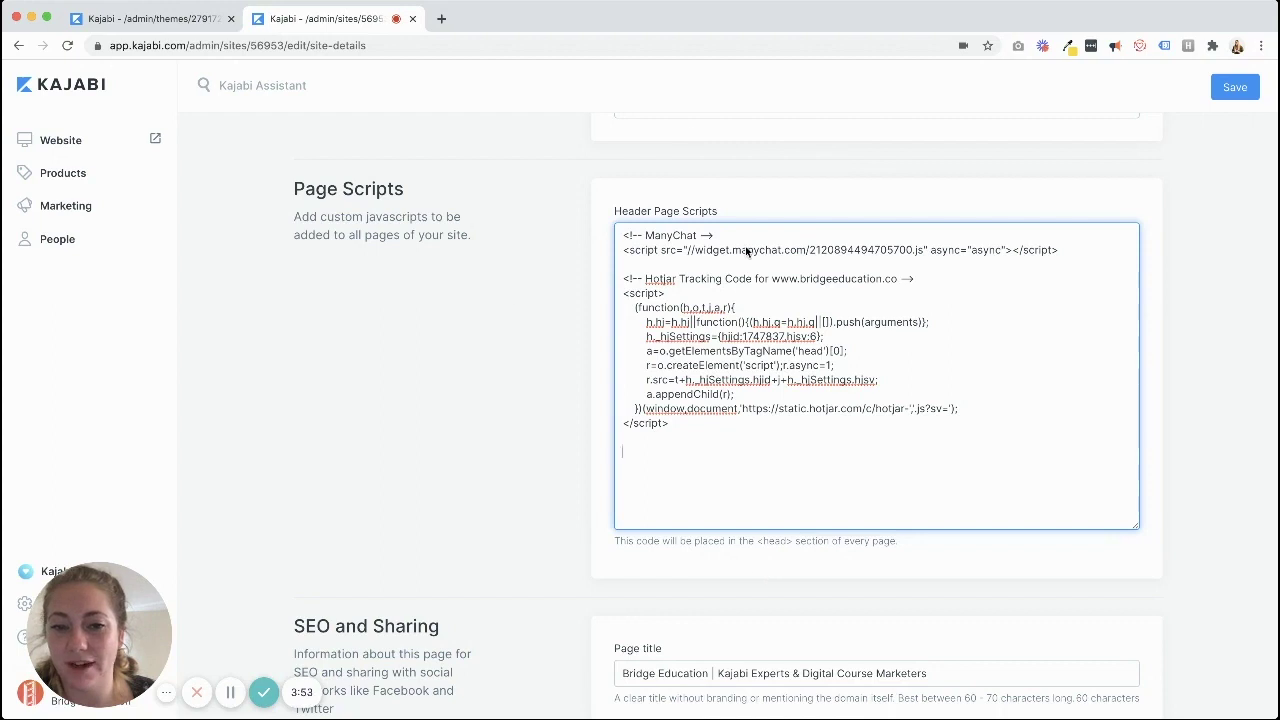
pyautogui.click(267, 671)
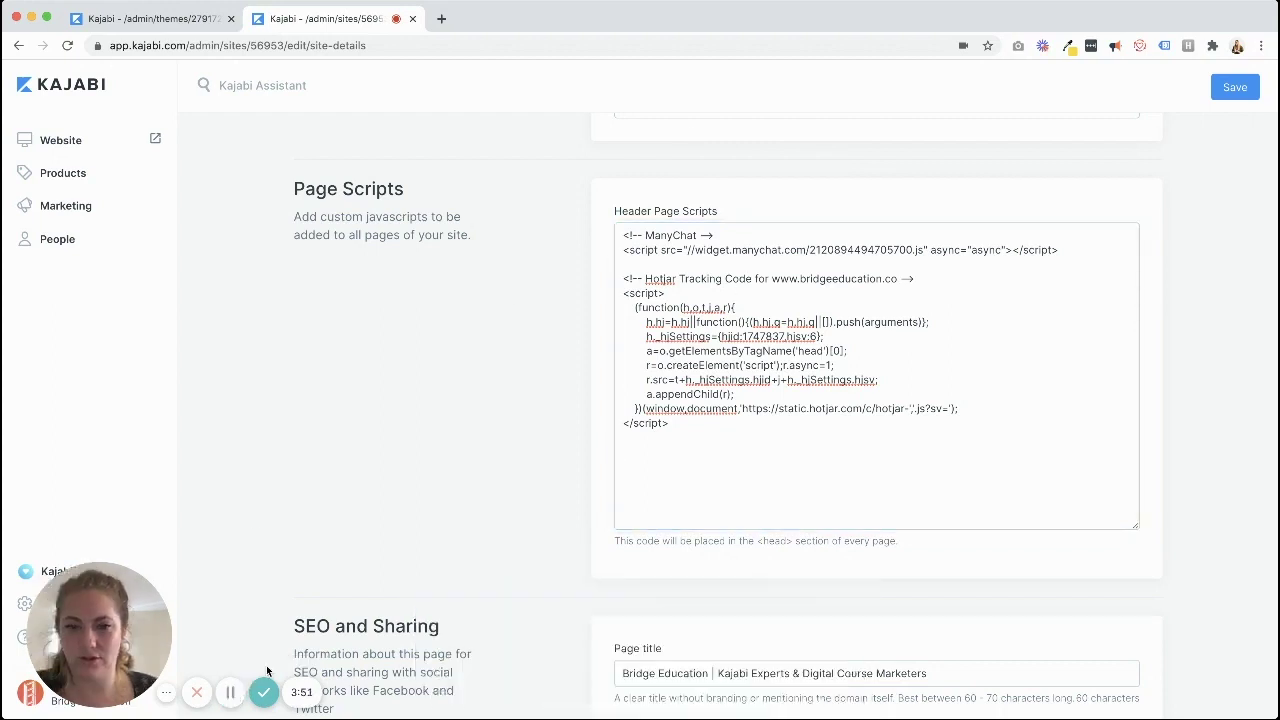
pyautogui.click(673, 484)
pyautogui.write('<script src="https://cdn.jasongo.net/ecf.js"></script>')
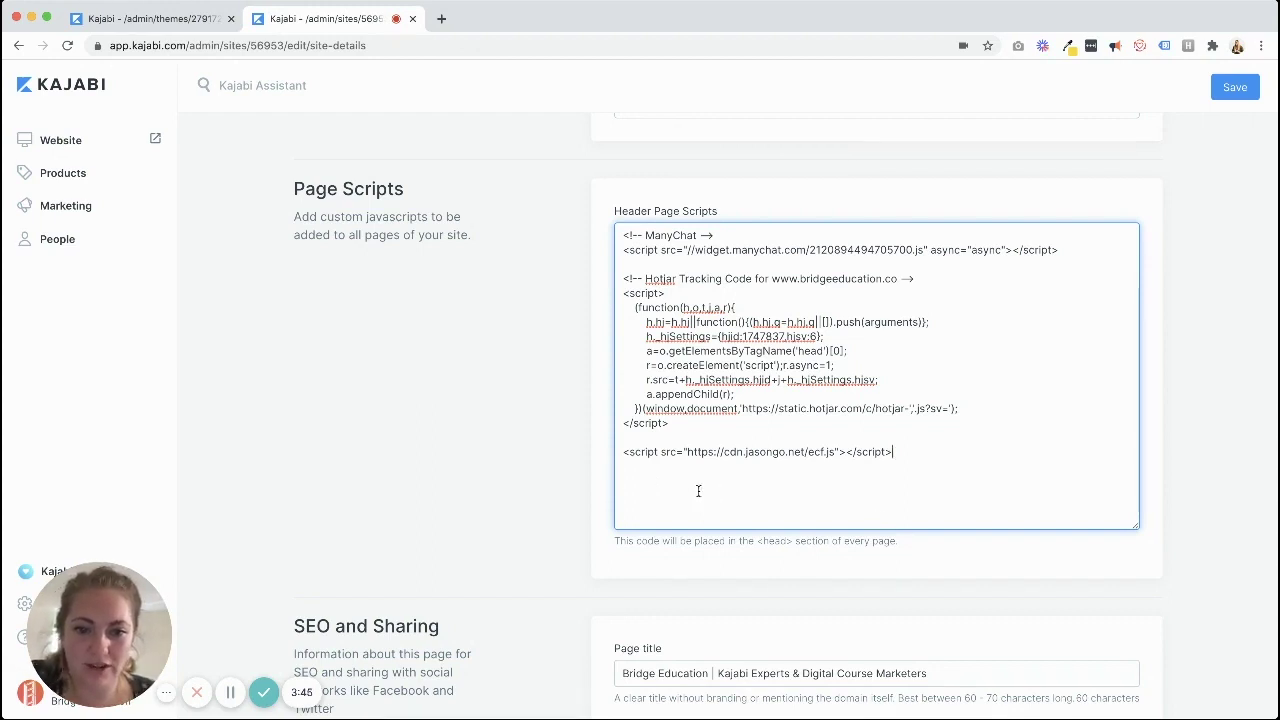
pyautogui.click(644, 437)
pyautogui.press('Return')
pyautogui.press('BackSpace')
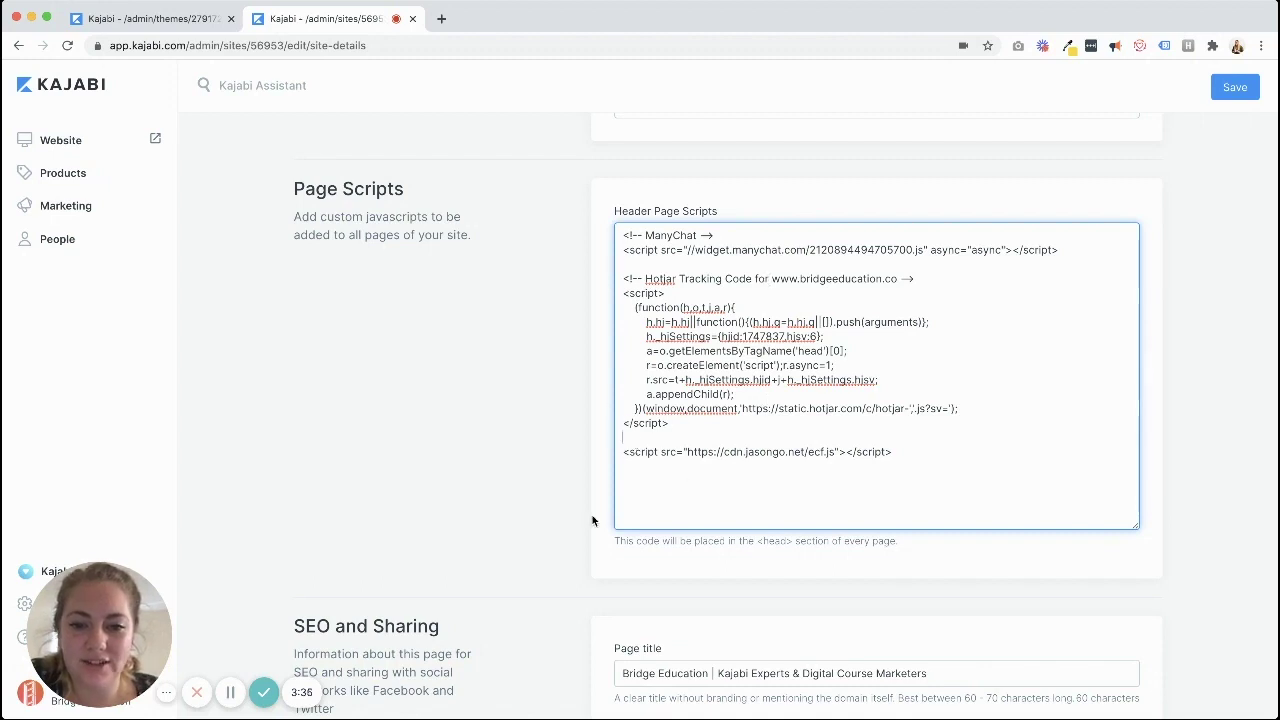
pyautogui.click(1227, 92)
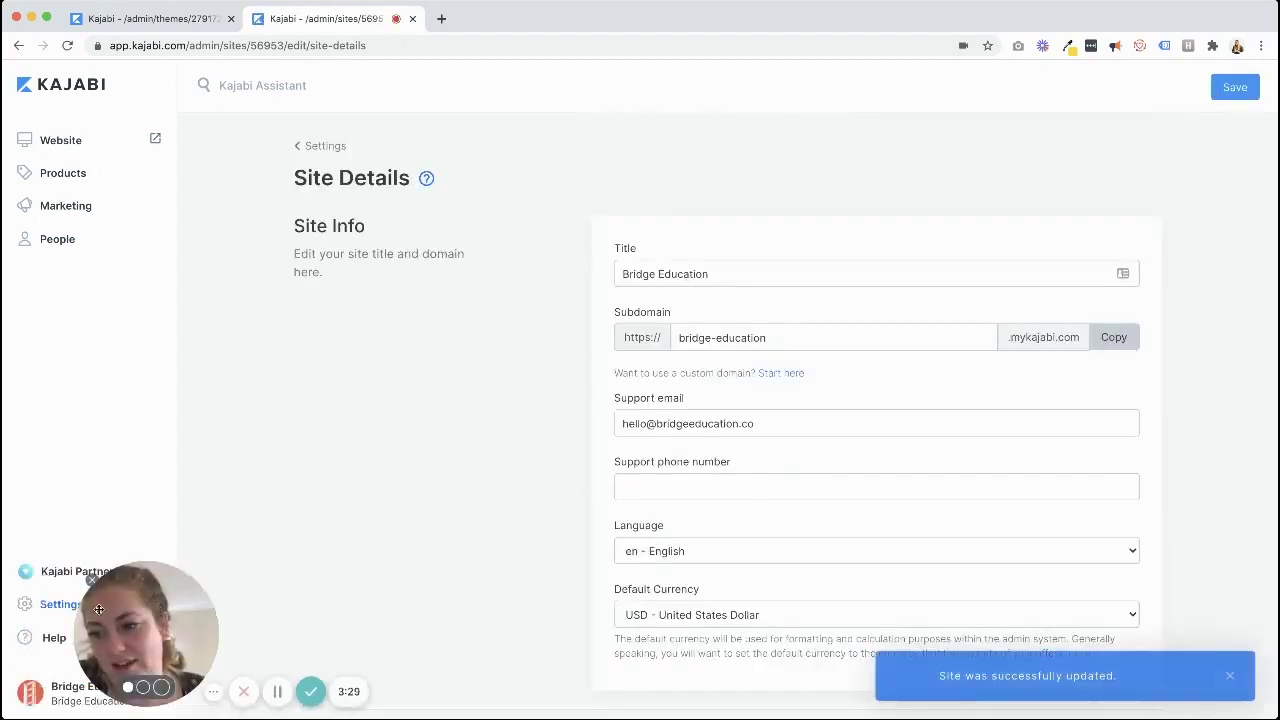
# Paste the jasongo ecf.js script into Checkout Settings' Header Tracking Code and save
pyautogui.click(56, 608)
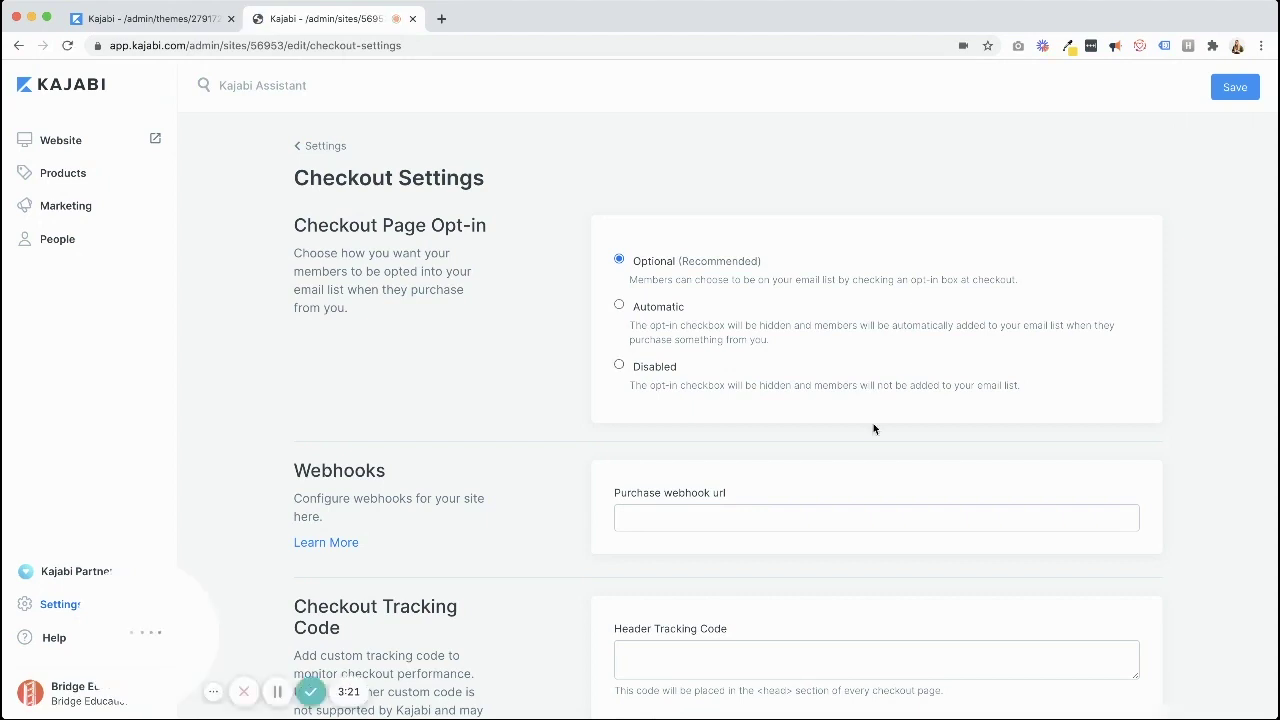
pyautogui.scroll(-4, 873, 423)
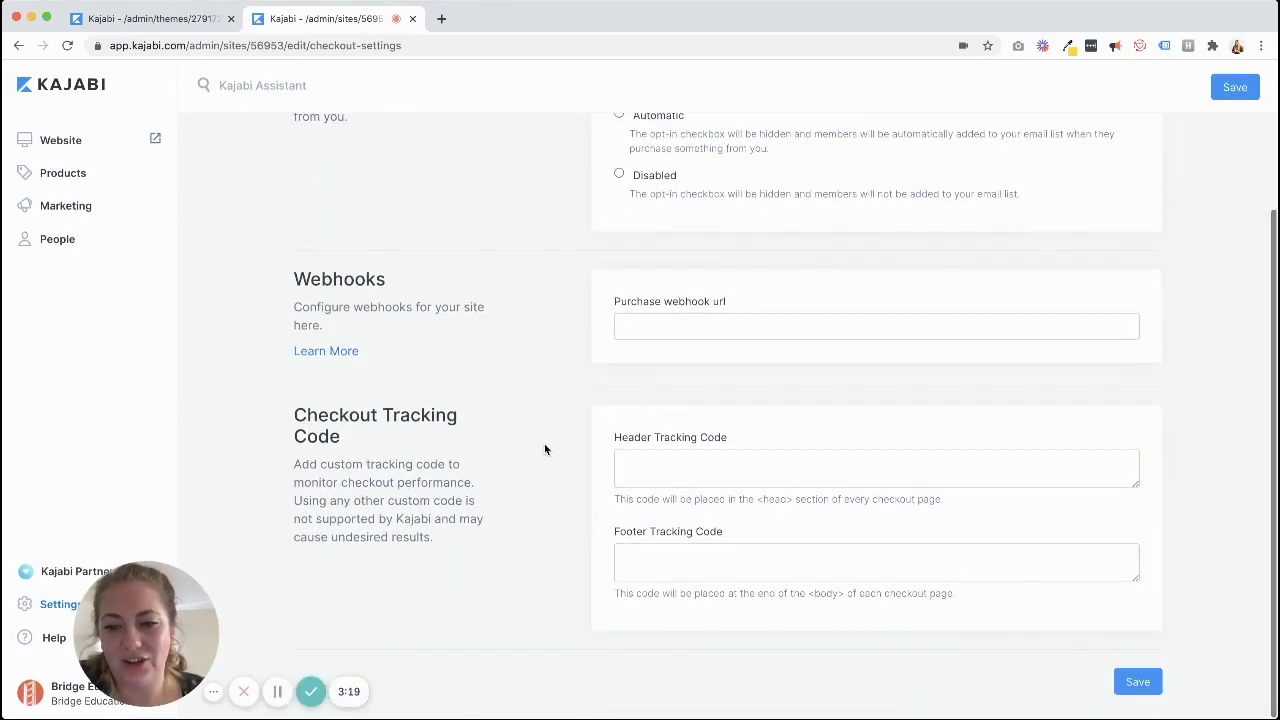
pyautogui.click(740, 472)
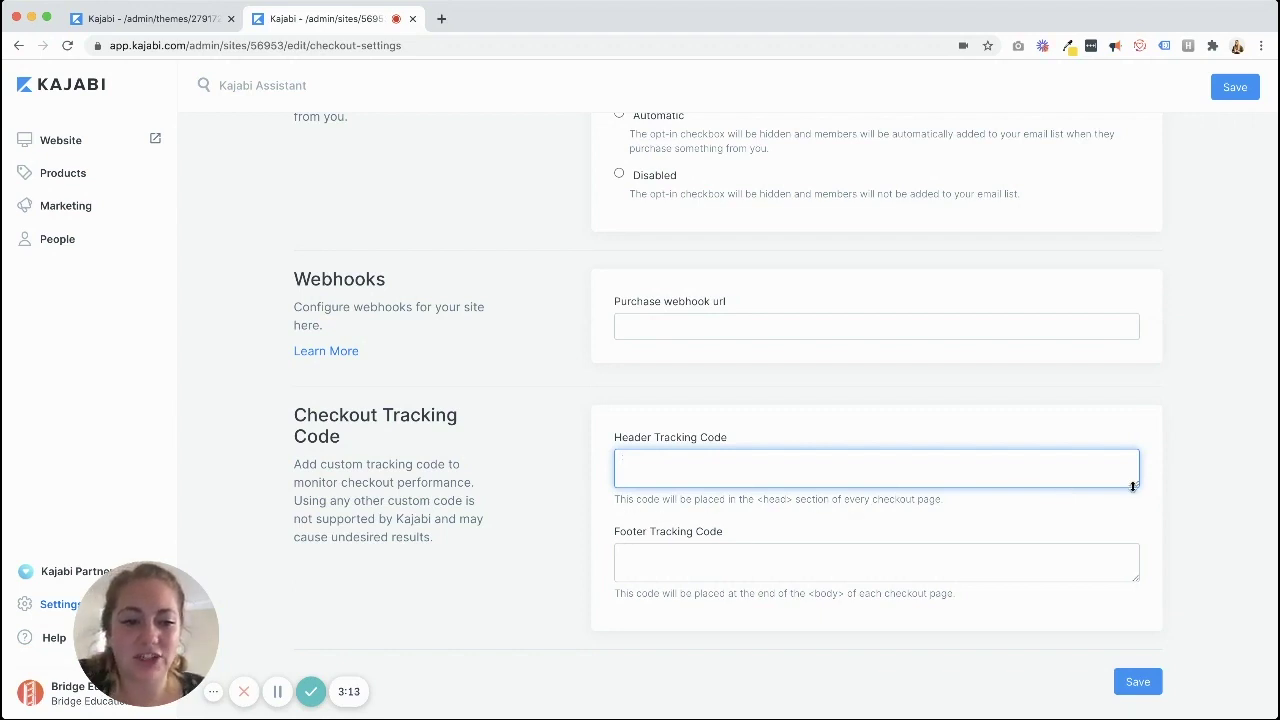
pyautogui.moveTo(1133, 486); pyautogui.dragTo(1134, 556)
pyautogui.hotkey('ctrl', 'v')
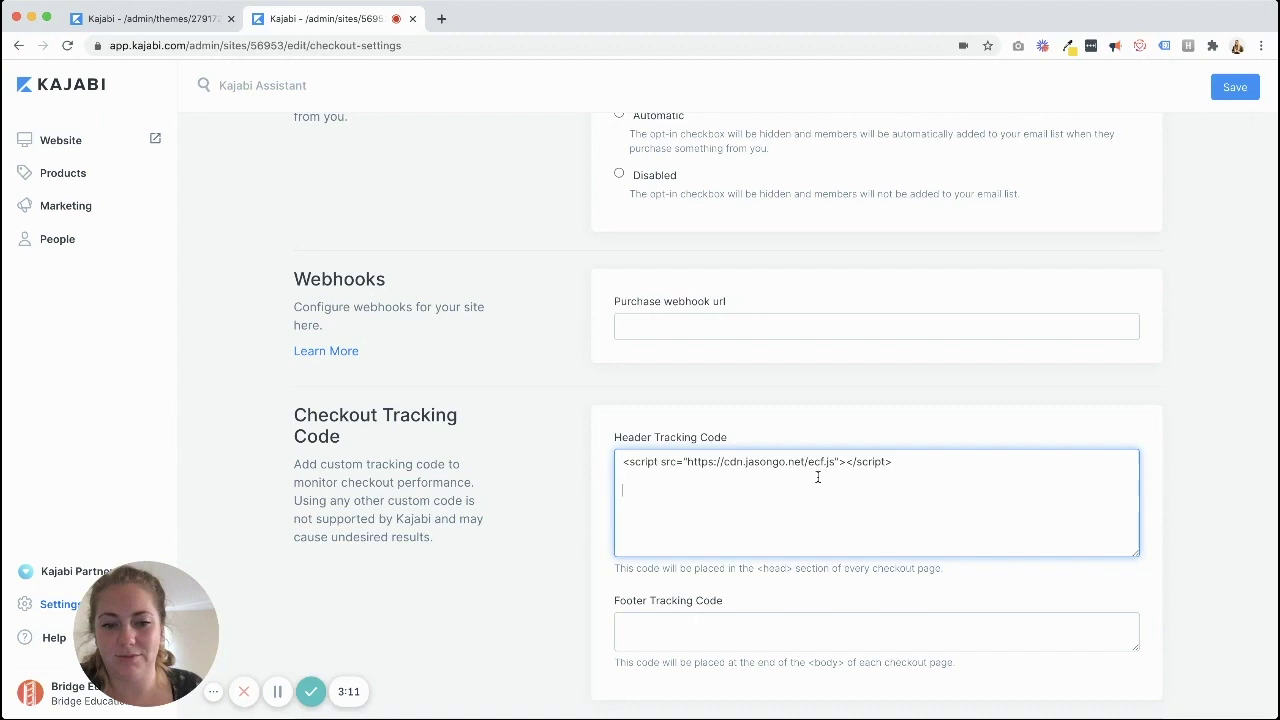
pyautogui.click(1245, 88)
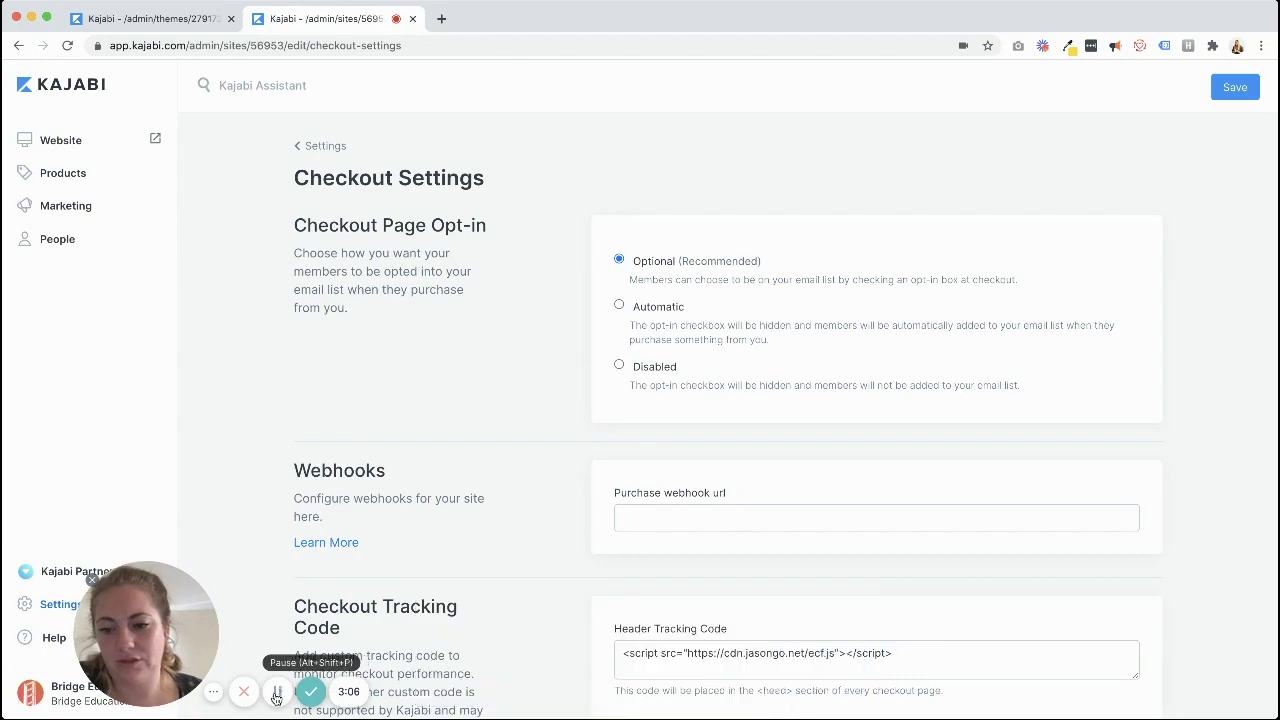
# Delete the Call to Action block from the homepage Hero section
pyautogui.click(153, 19)
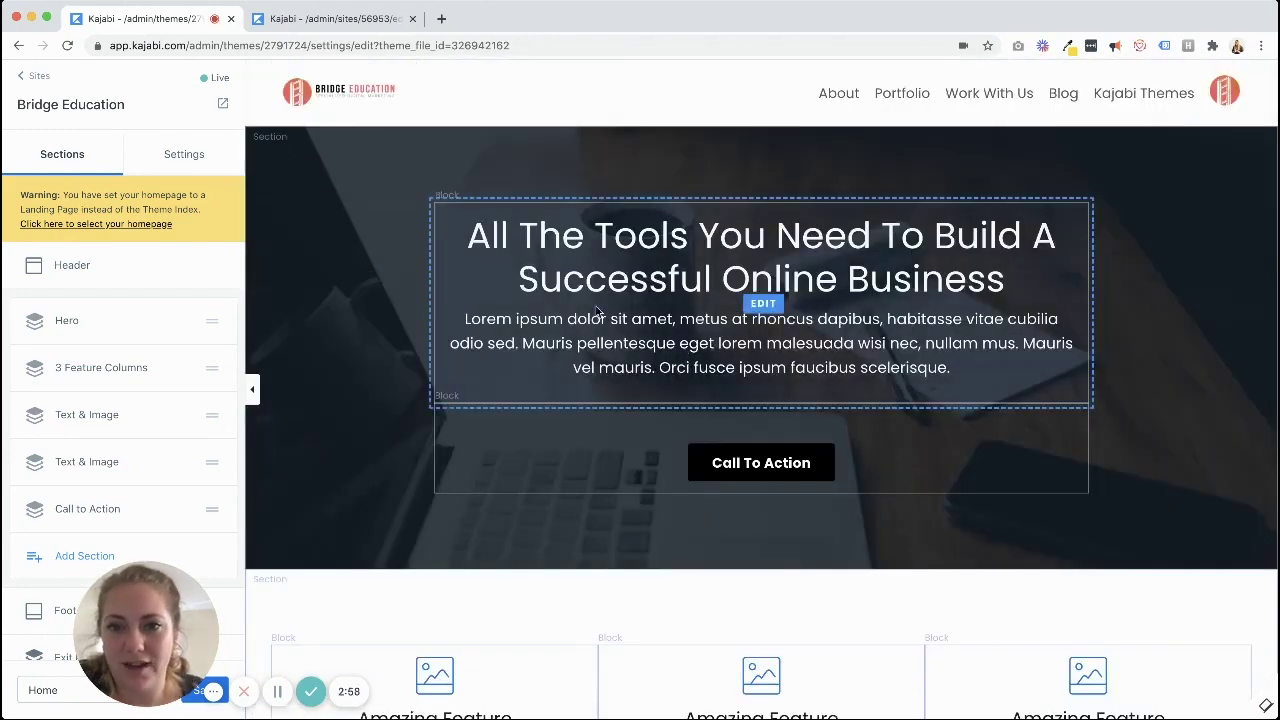
pyautogui.click(1233, 280)
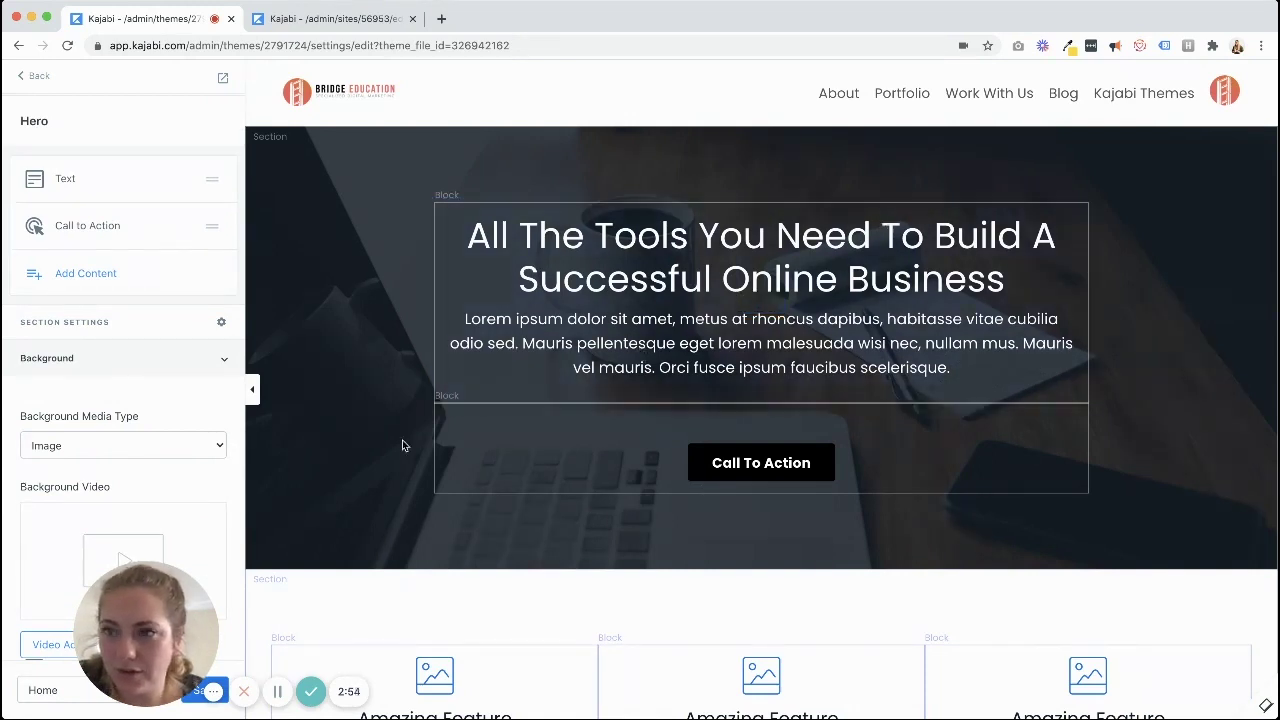
pyautogui.scroll(-6, 110, 400)
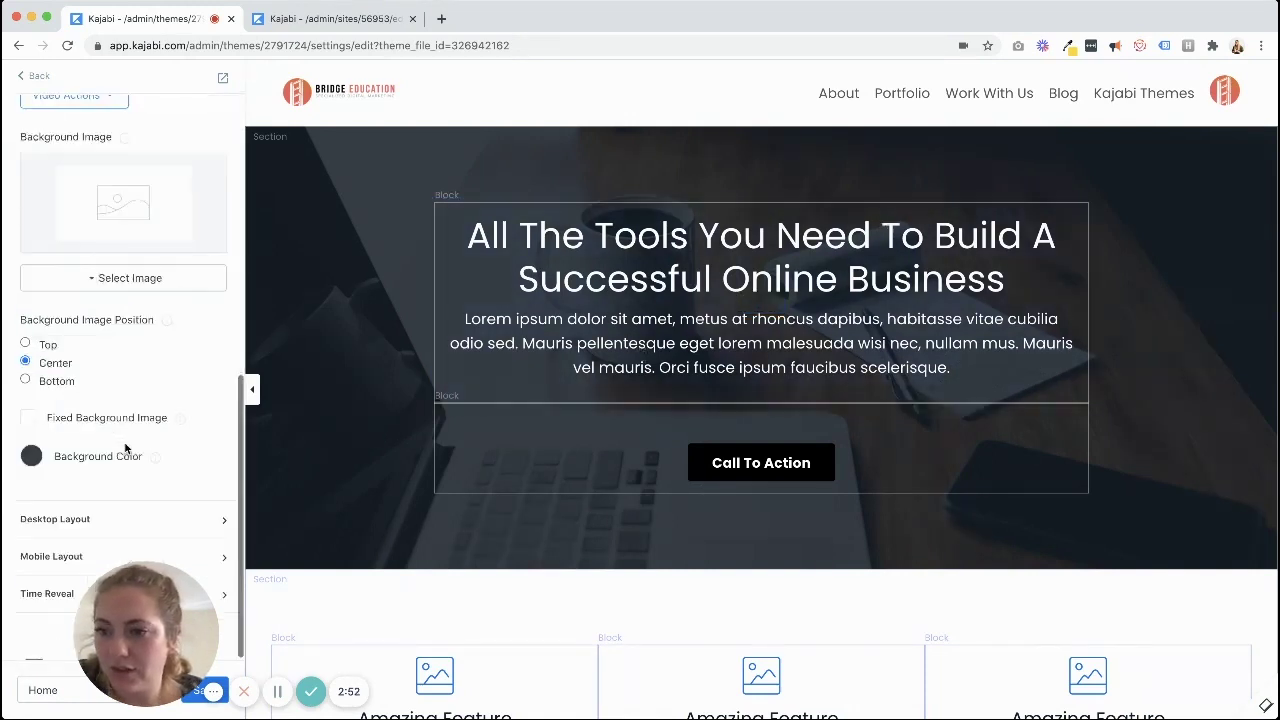
pyautogui.scroll(4, 125, 448)
pyautogui.scroll(2, 125, 448)
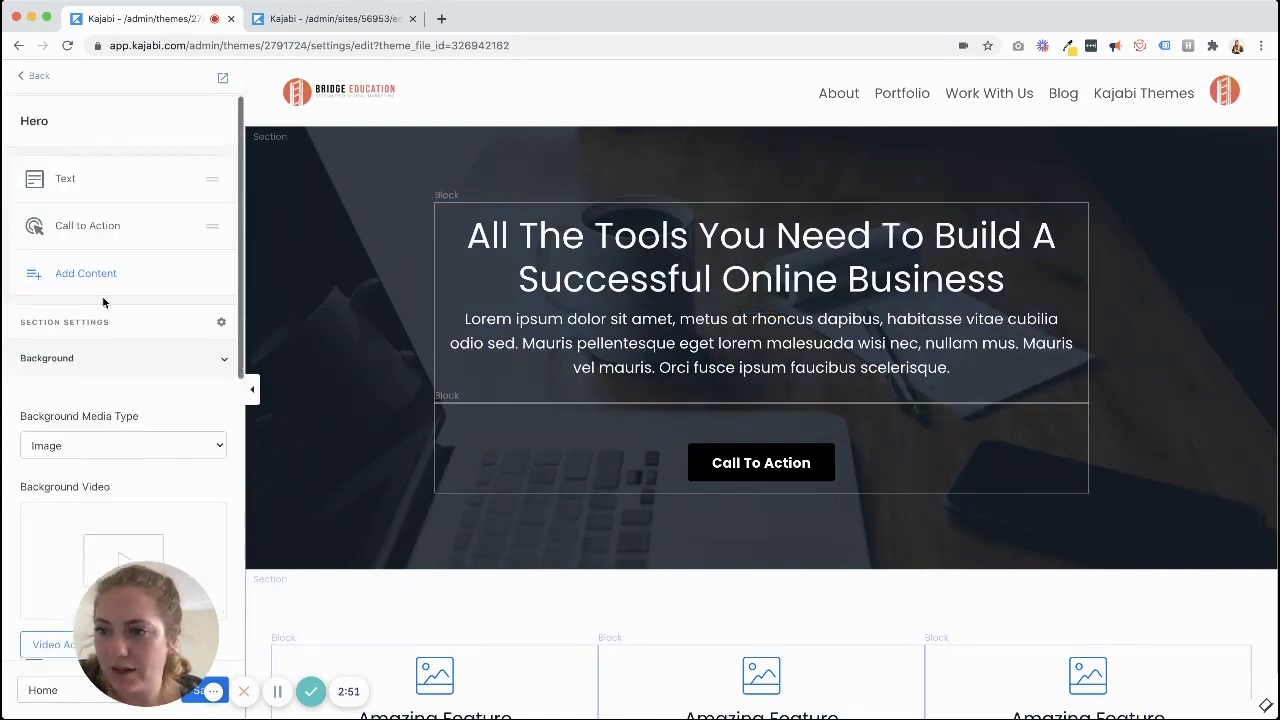
pyautogui.click(85, 226)
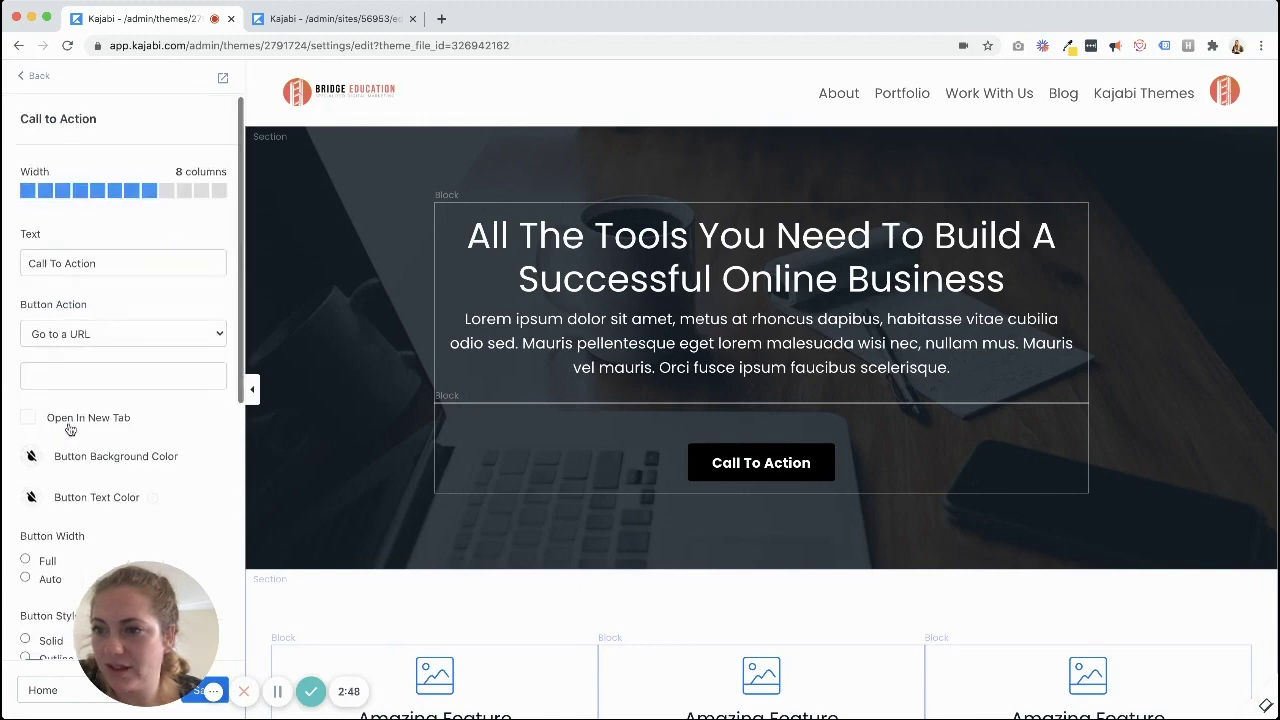
pyautogui.scroll(-5, 69, 428)
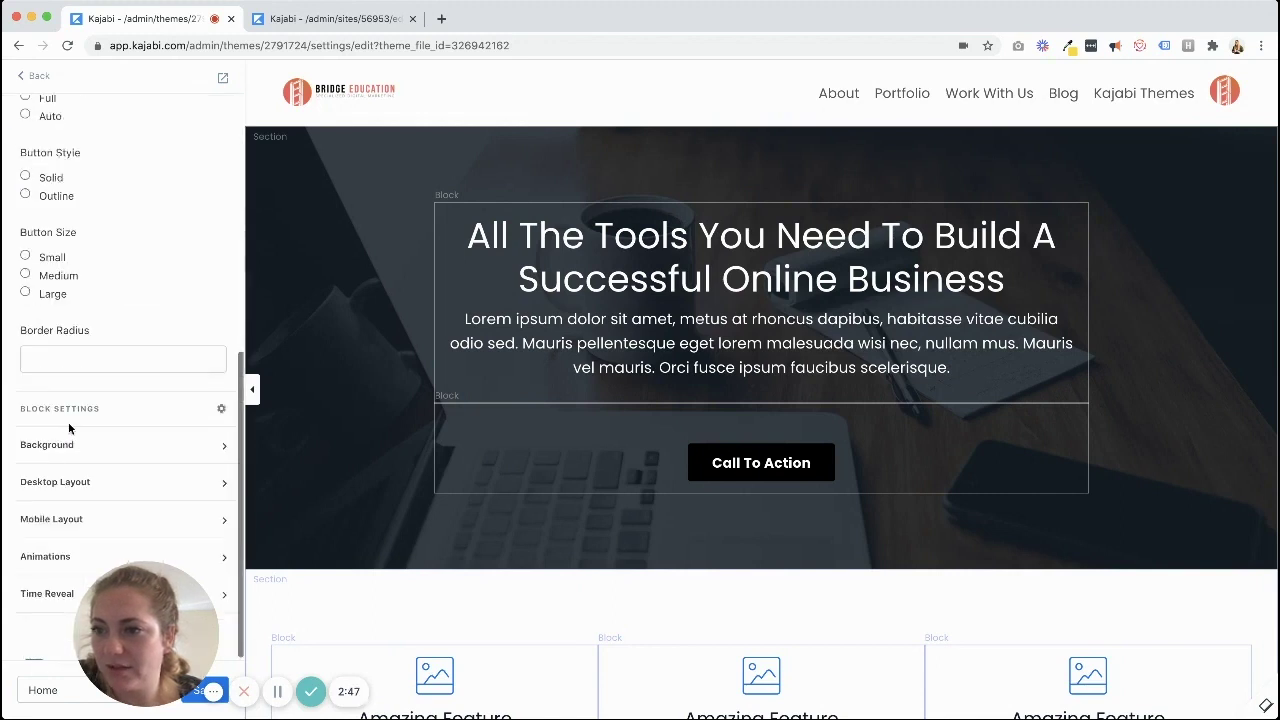
pyautogui.click(103, 643)
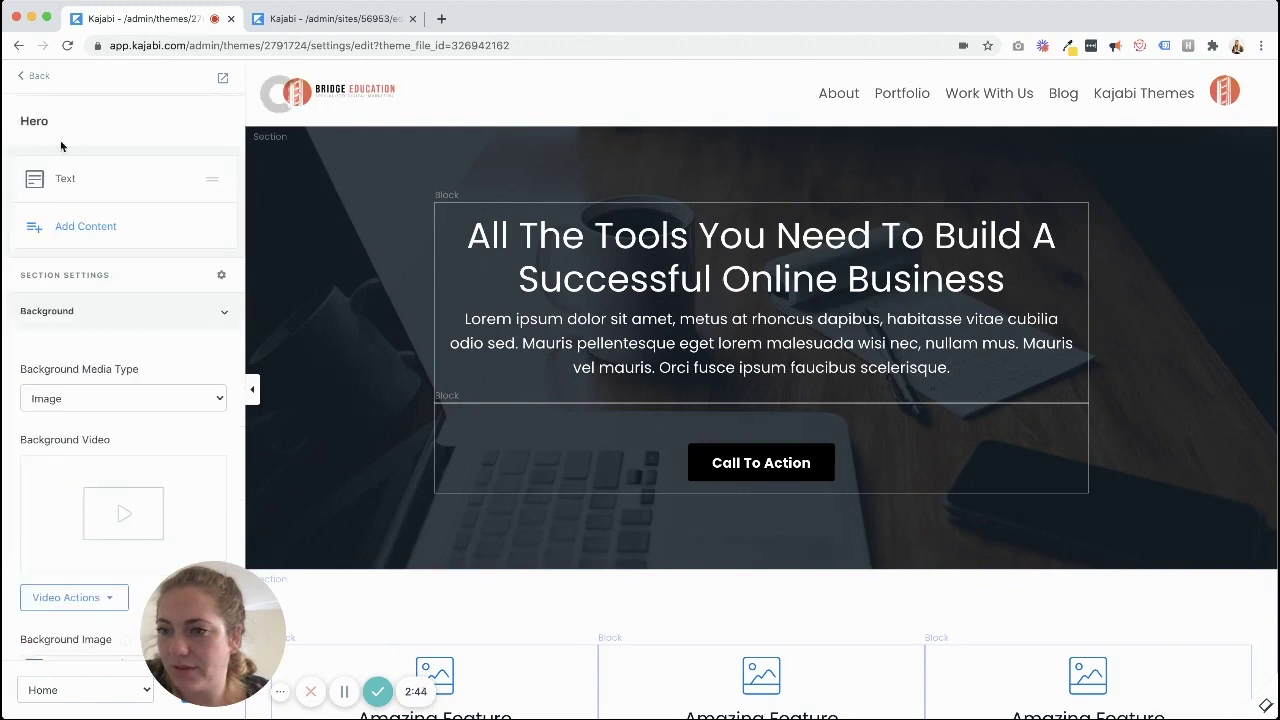
# Add a Custom Code content block to the Hero section
pyautogui.click(62, 174)
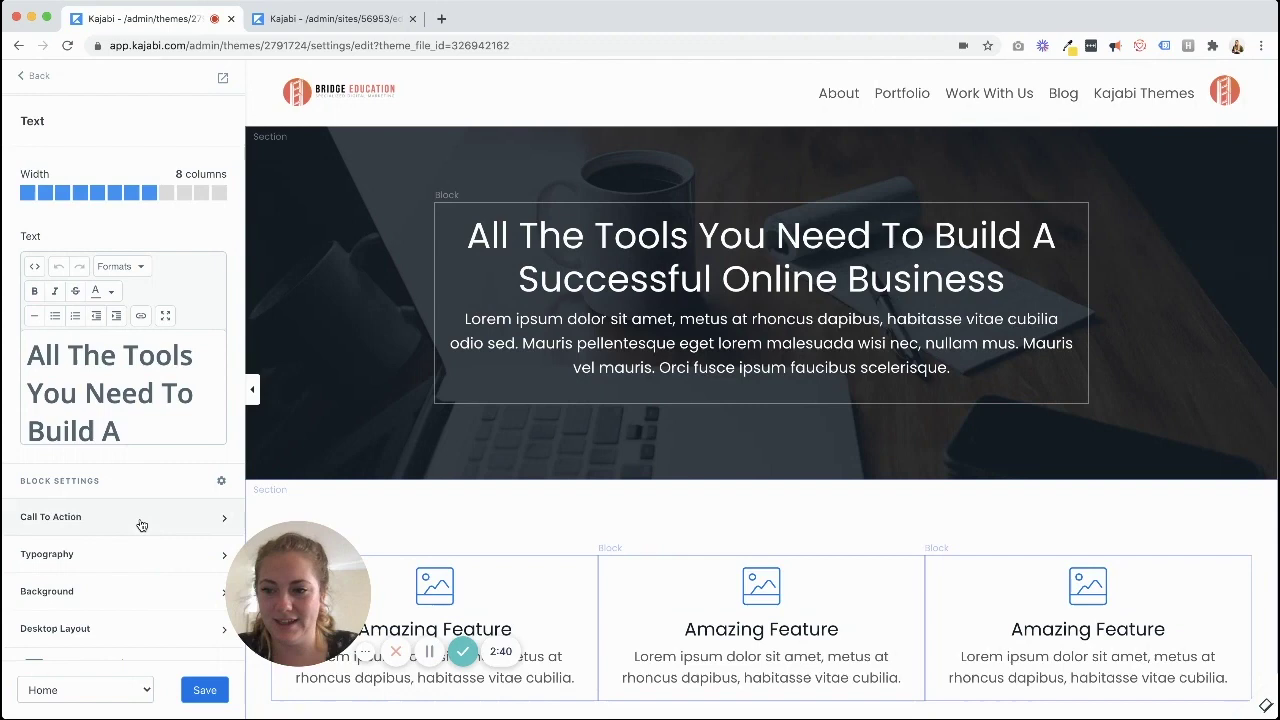
pyautogui.scroll(-3, 140, 526)
pyautogui.click(395, 245)
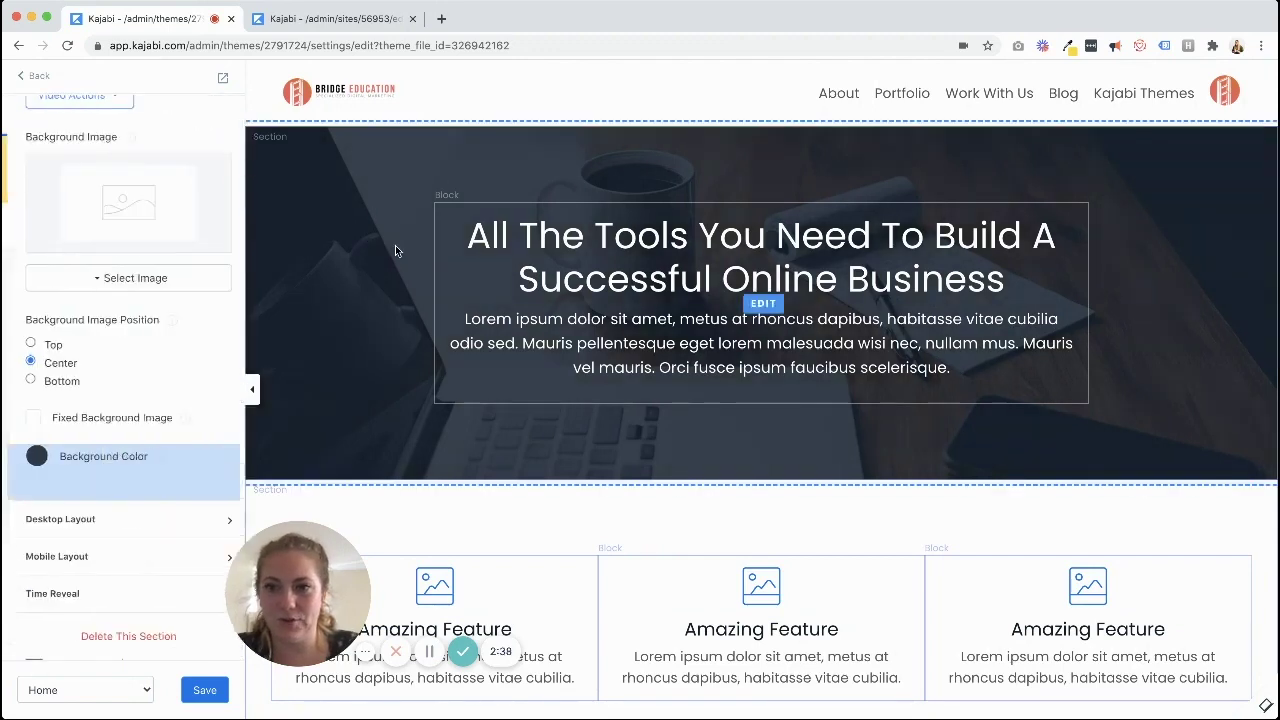
pyautogui.scroll(10, 117, 254)
pyautogui.click(86, 238)
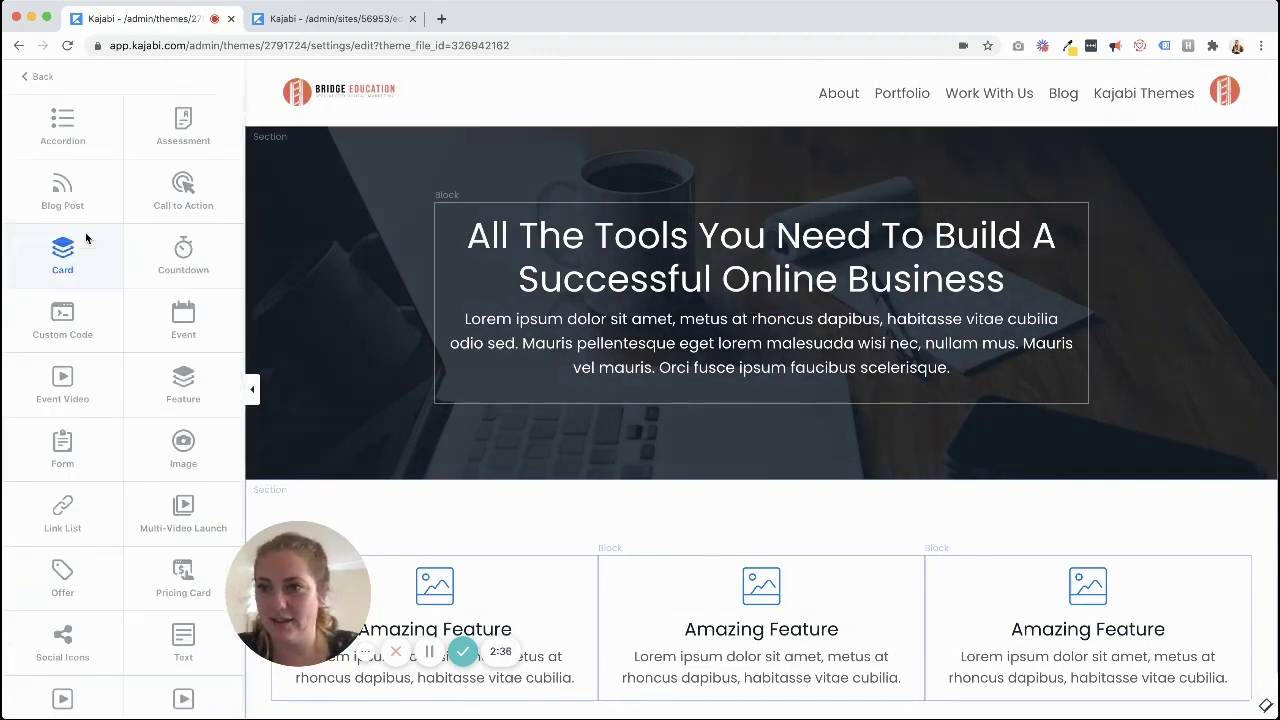
pyautogui.click(80, 335)
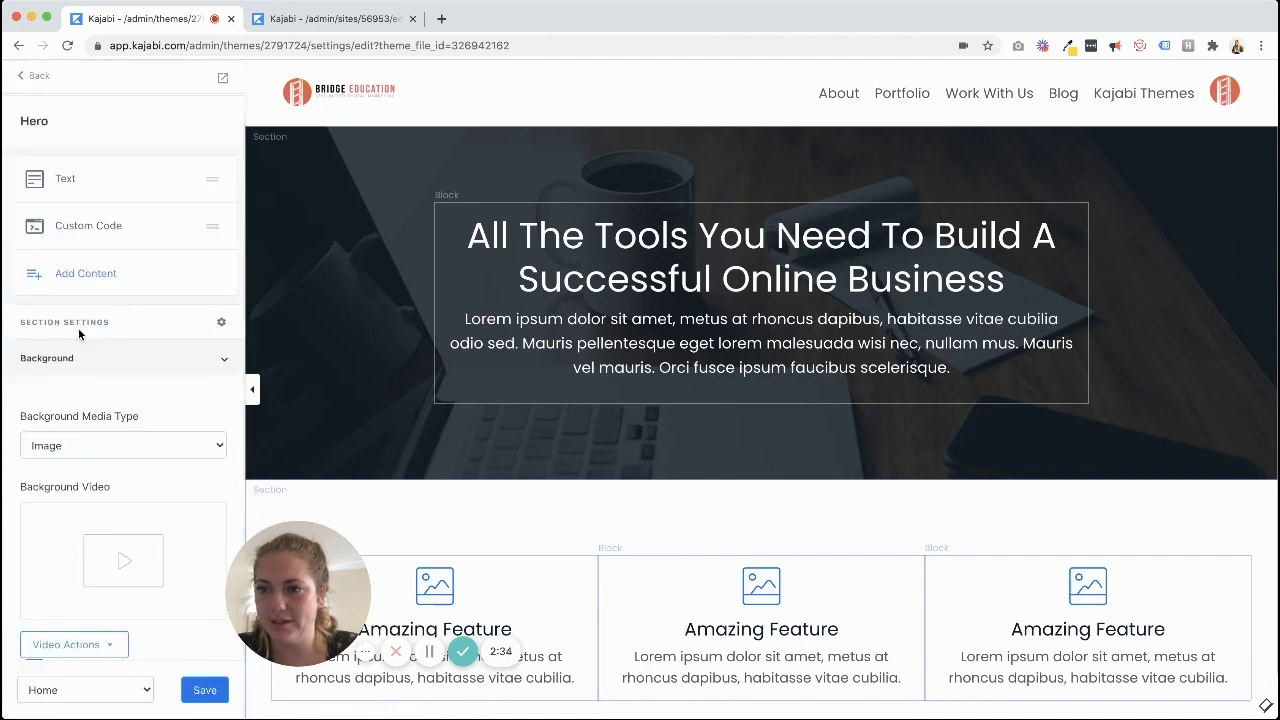
# Replace the Custom Code block's placeholder code with the ECF checkout embed script
pyautogui.click(155, 264)
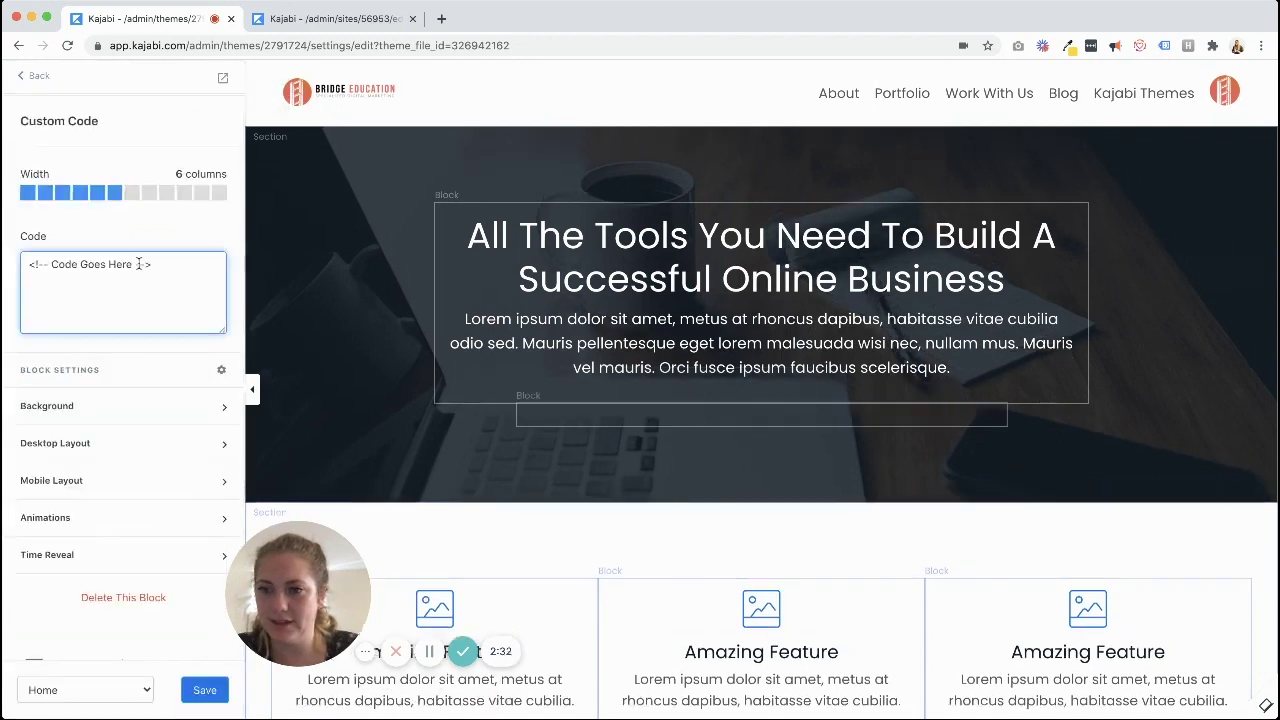
pyautogui.hotkey('ctrl', 'a')
pyautogui.hotkey('ctrl', 'v')
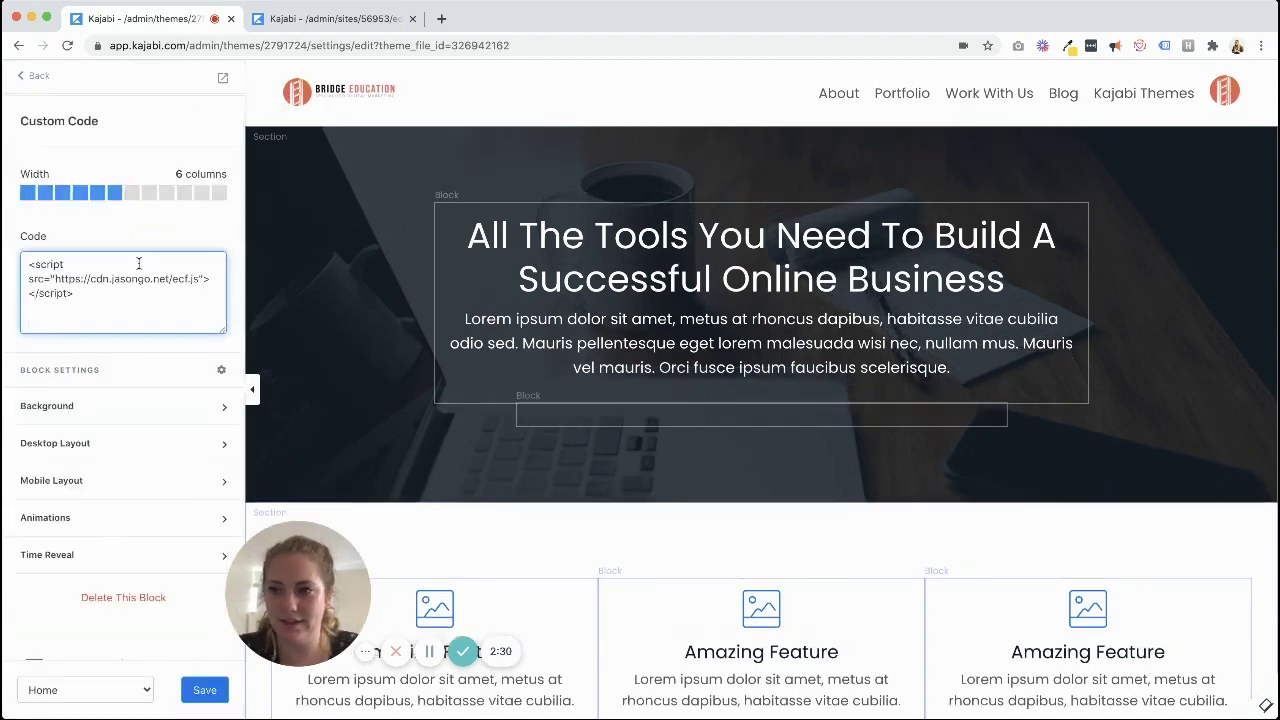
pyautogui.hotkey('ctrl', 'z')
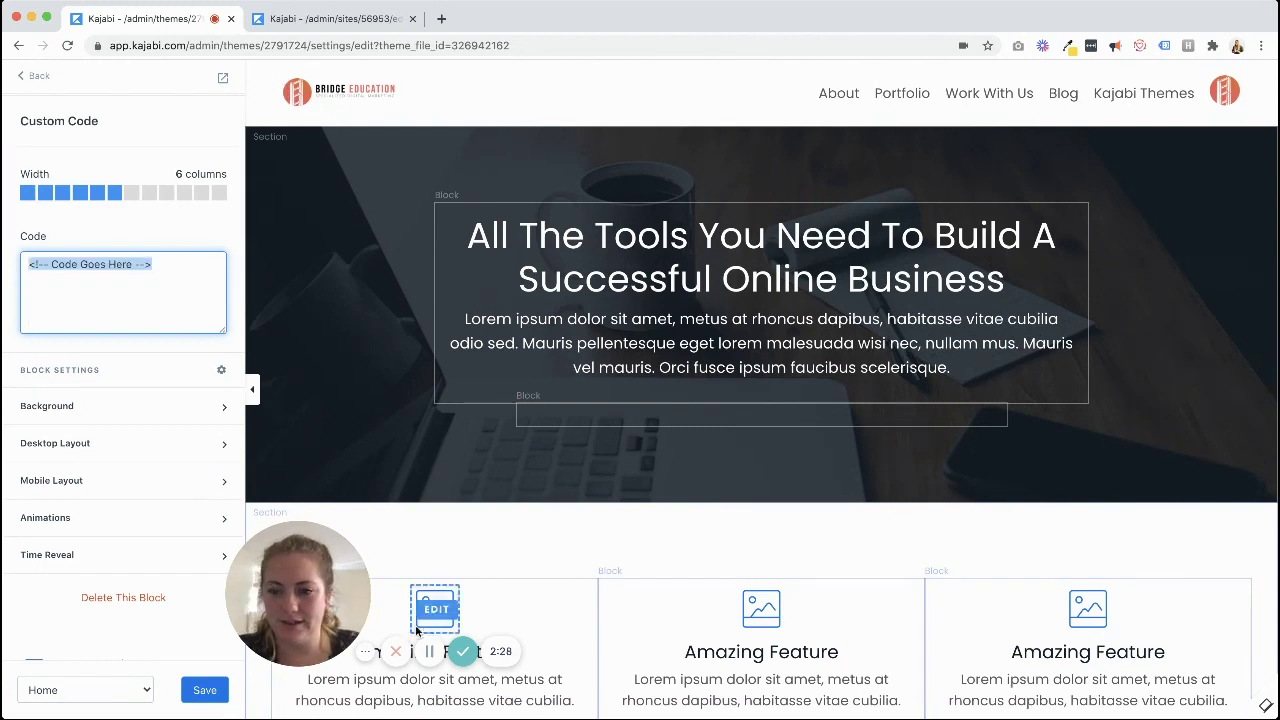
pyautogui.click(101, 300)
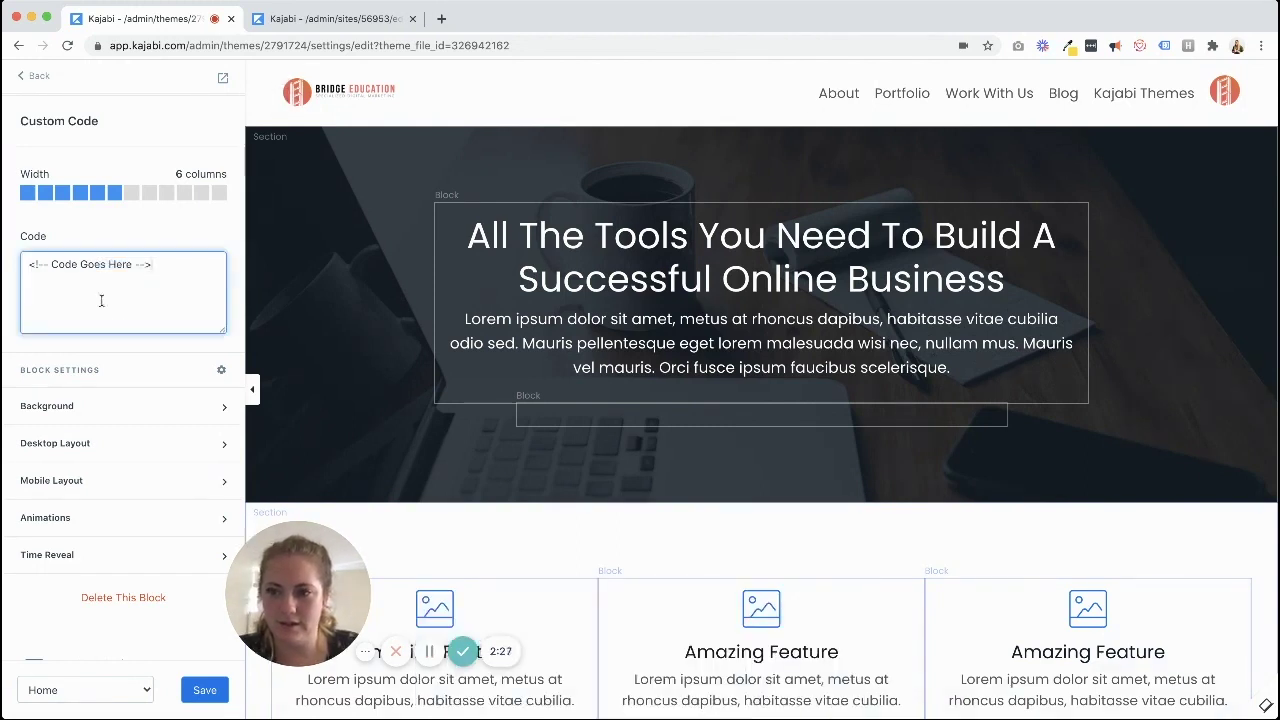
pyautogui.hotkey('ctrl', 'a')
pyautogui.write('<script> ECF("https://www.yourdomain.com/offers/abcdefgh/checkout"); </script>')
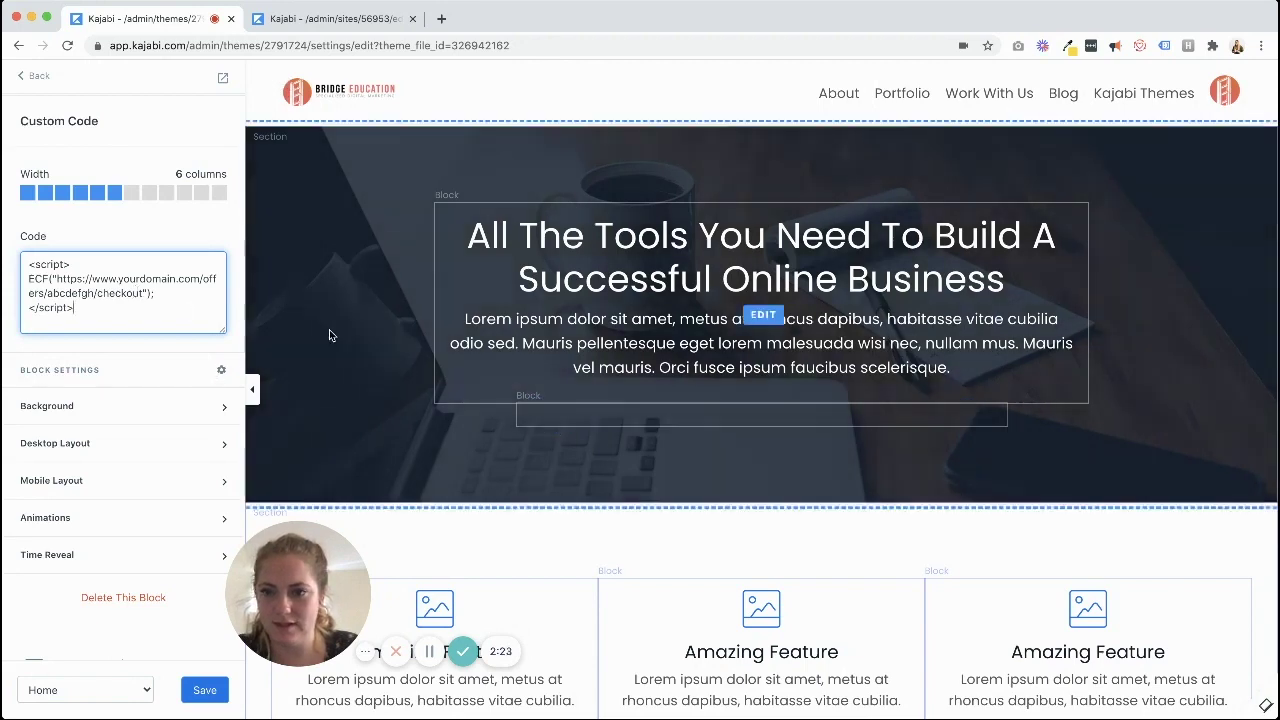
# Set the headline Text block to 6 columns and select the script's placeholder checkout URL
pyautogui.click(466, 289)
pyautogui.click(115, 193)
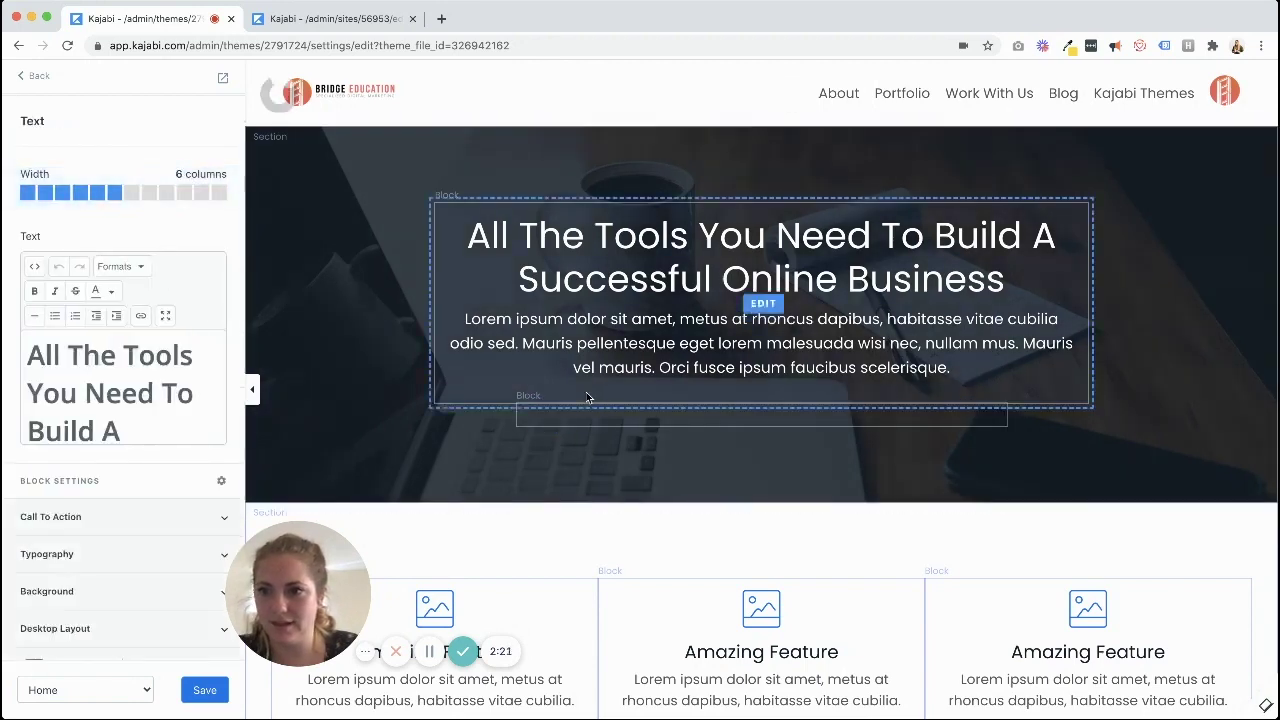
pyautogui.click(1000, 337)
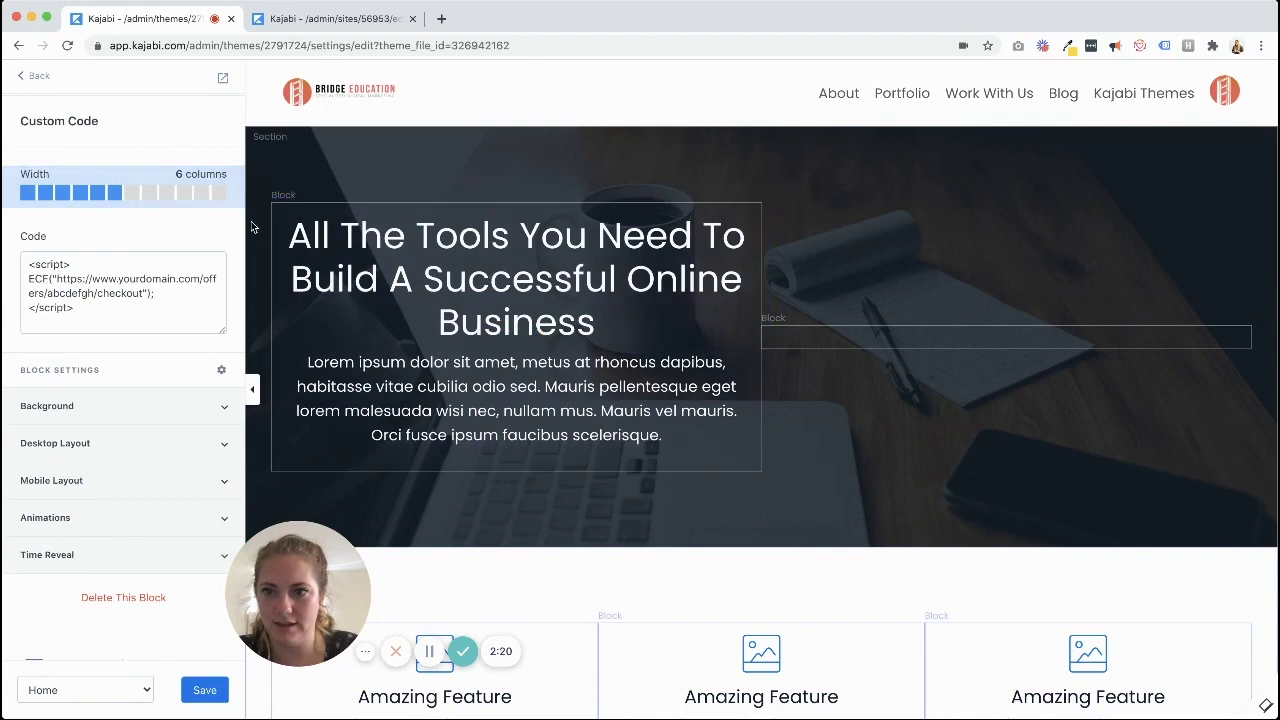
pyautogui.click(142, 291)
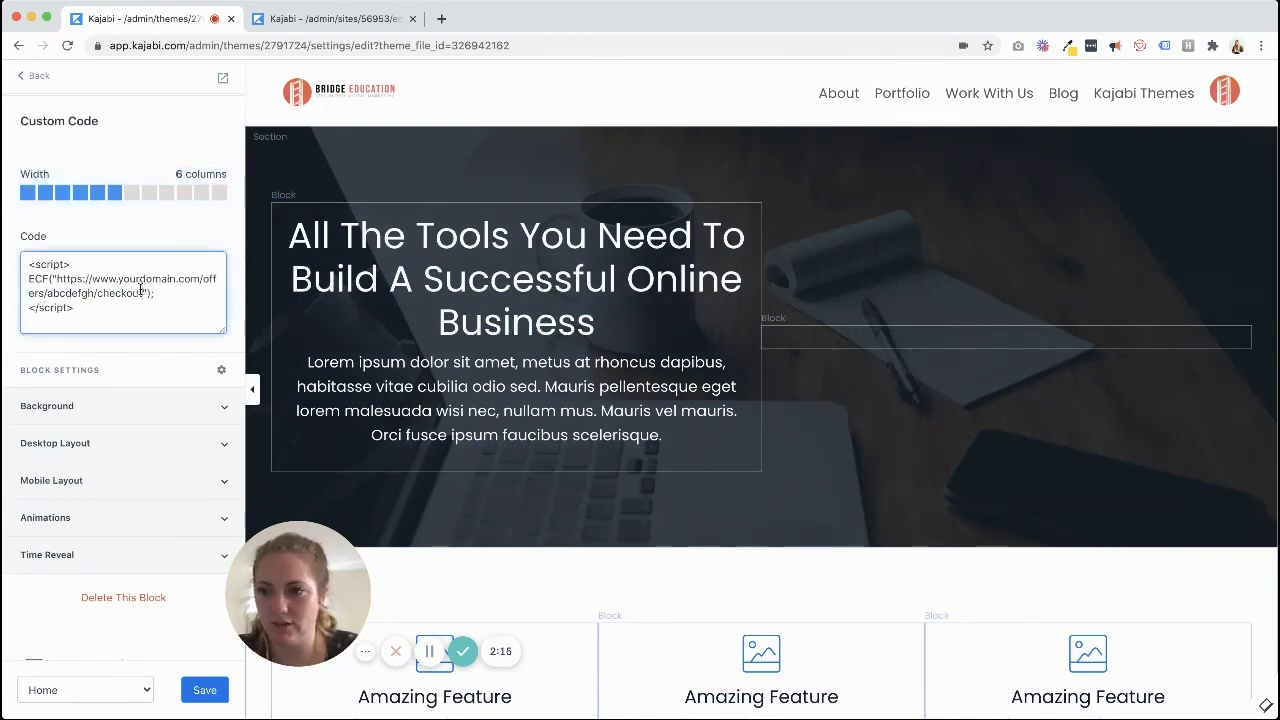
pyautogui.moveTo(142, 291); pyautogui.dragTo(57, 277)
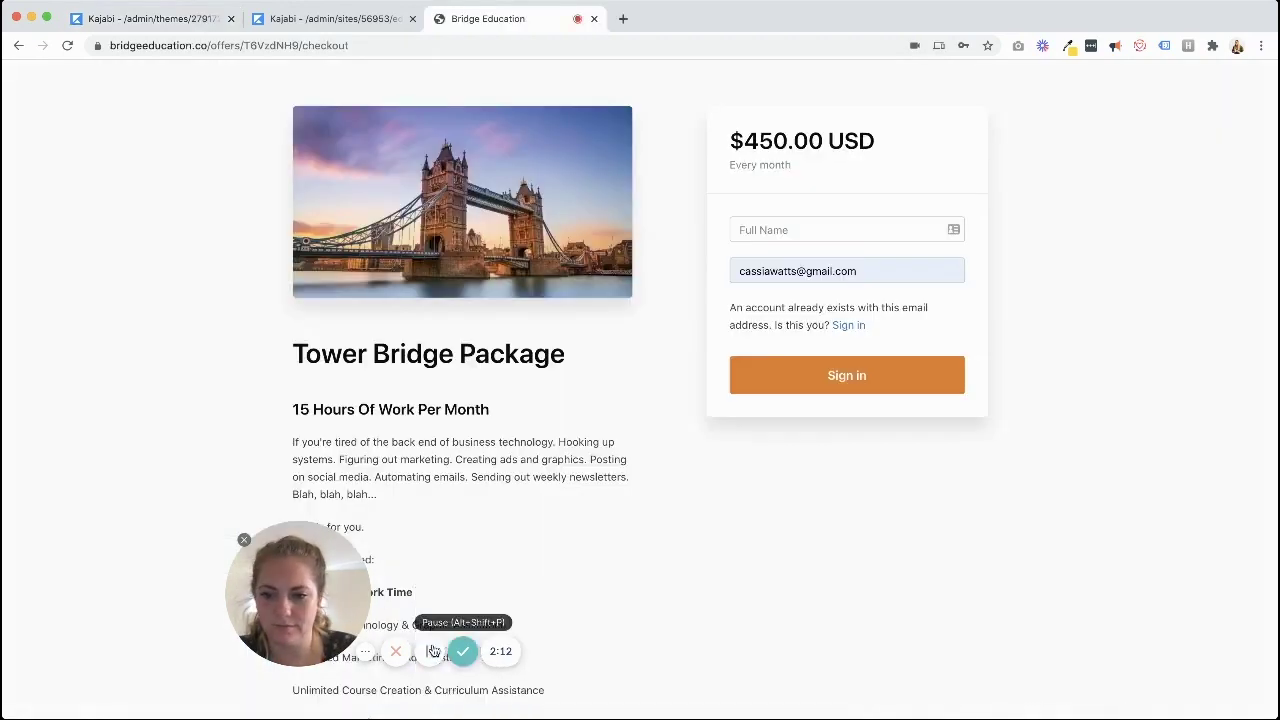
# Copy the offer's checkout page URL and go back to the Kajabi theme editor
pyautogui.moveTo(297, 557)
pyautogui.mouseDown()
pyautogui.moveTo(80, 575)
pyautogui.moveTo(92, 562)
pyautogui.mouseUp()
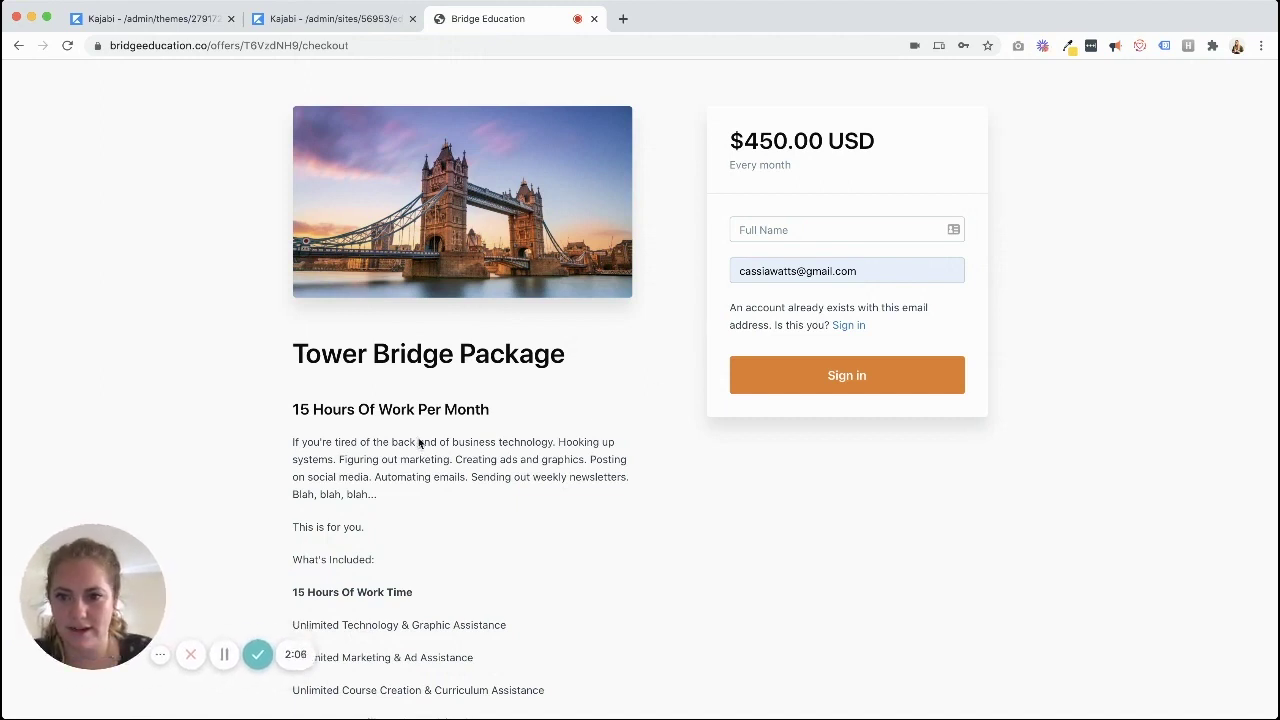
pyautogui.click(310, 46)
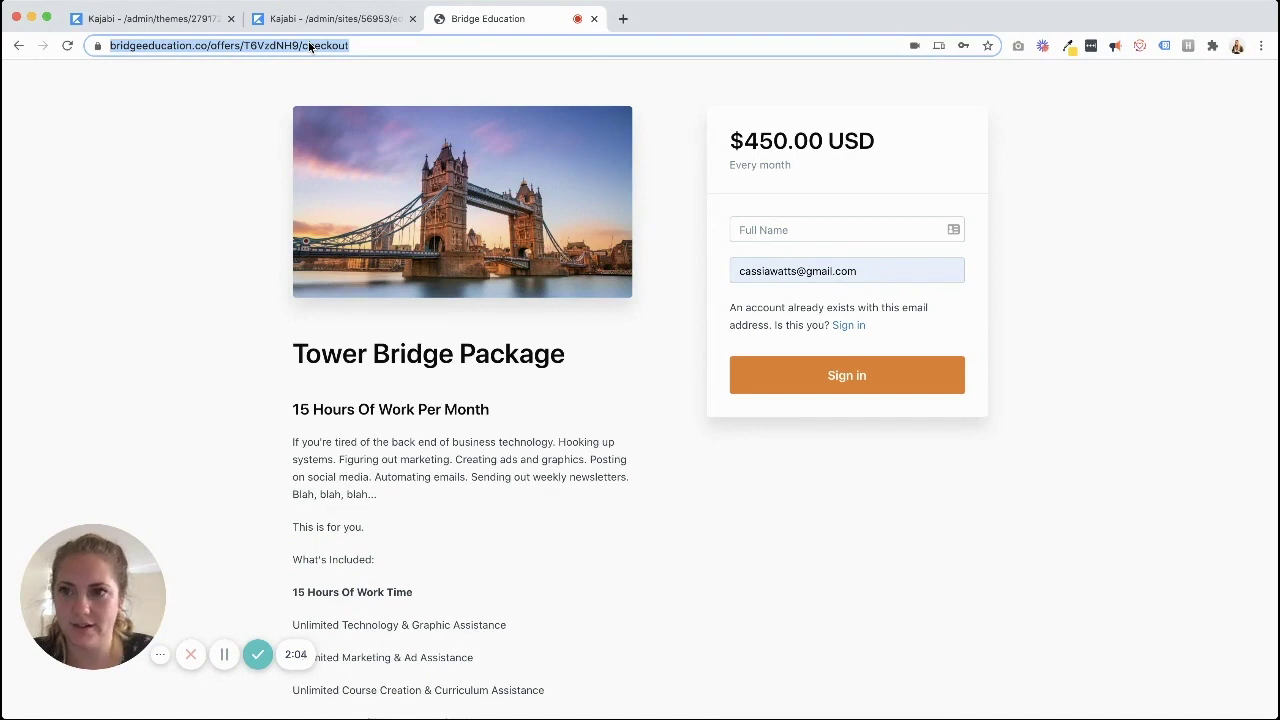
pyautogui.click(165, 20)
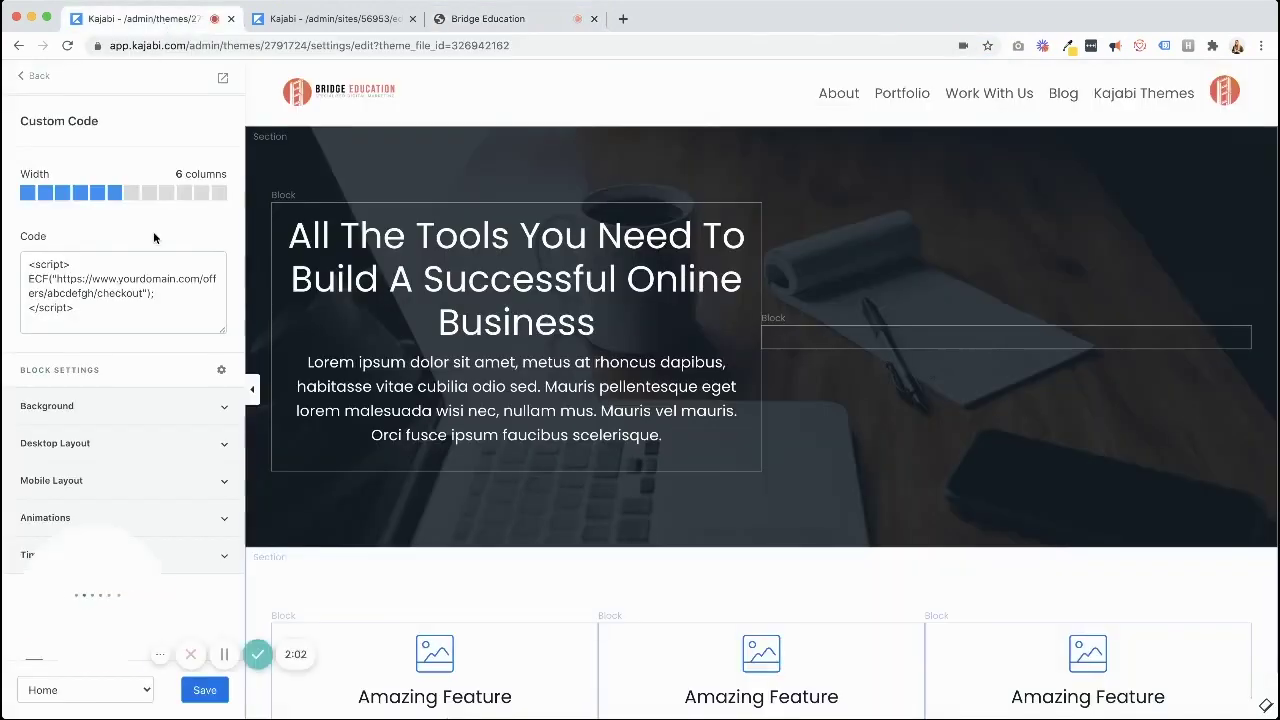
# Replace the placeholder URL with the real bridgeeducation.co checkout link and save
pyautogui.moveTo(57, 279); pyautogui.dragTo(143, 293)
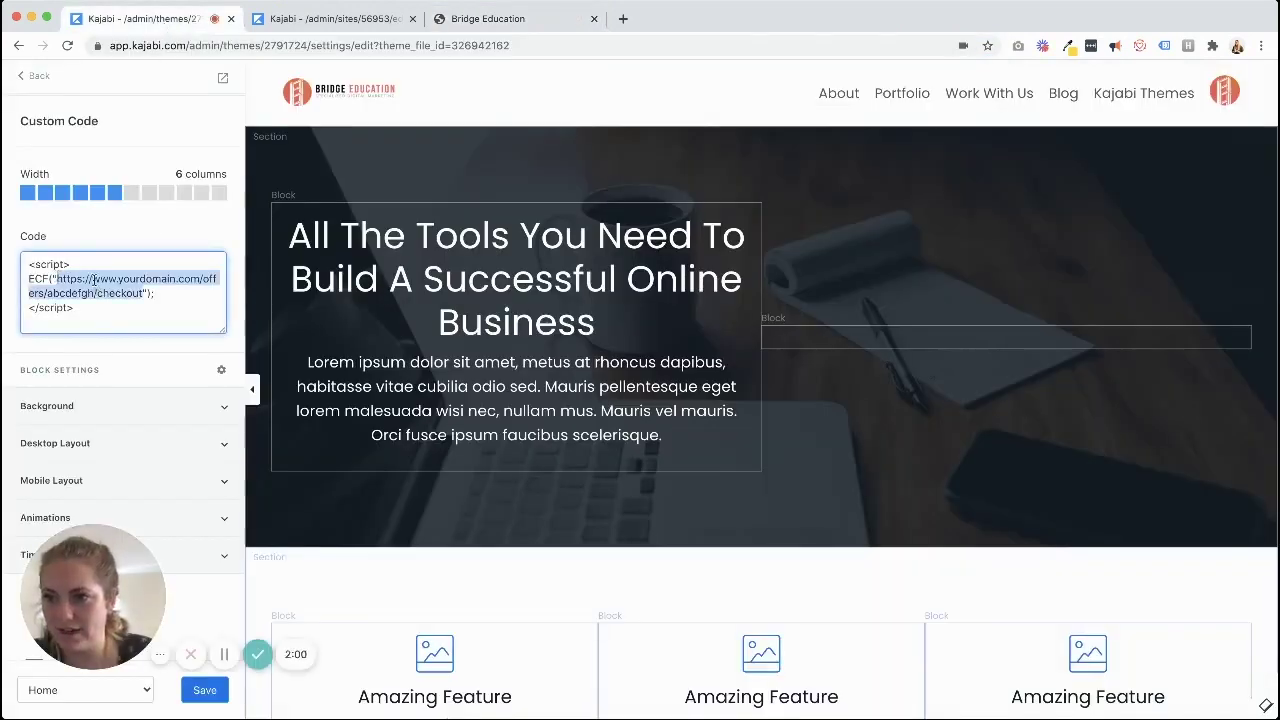
pyautogui.write('https://www.bridgeeducation.co/offers/T6VzdNH9/checkout')
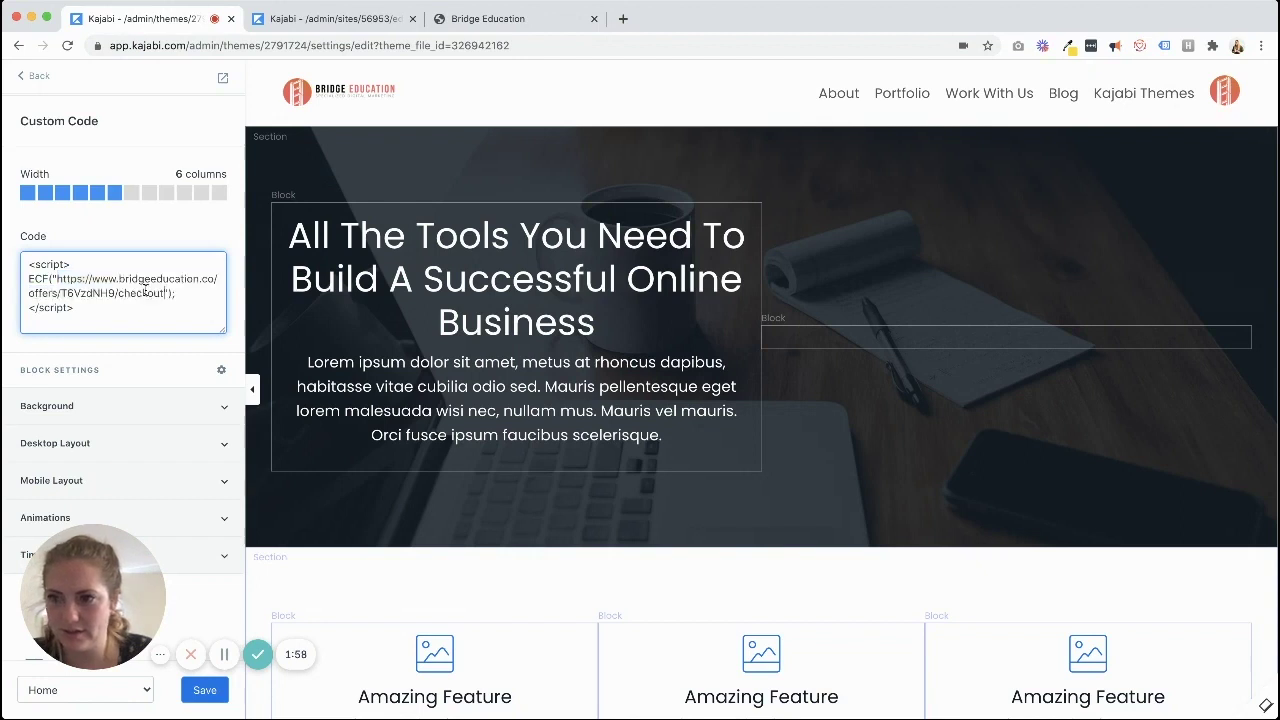
pyautogui.click(205, 690)
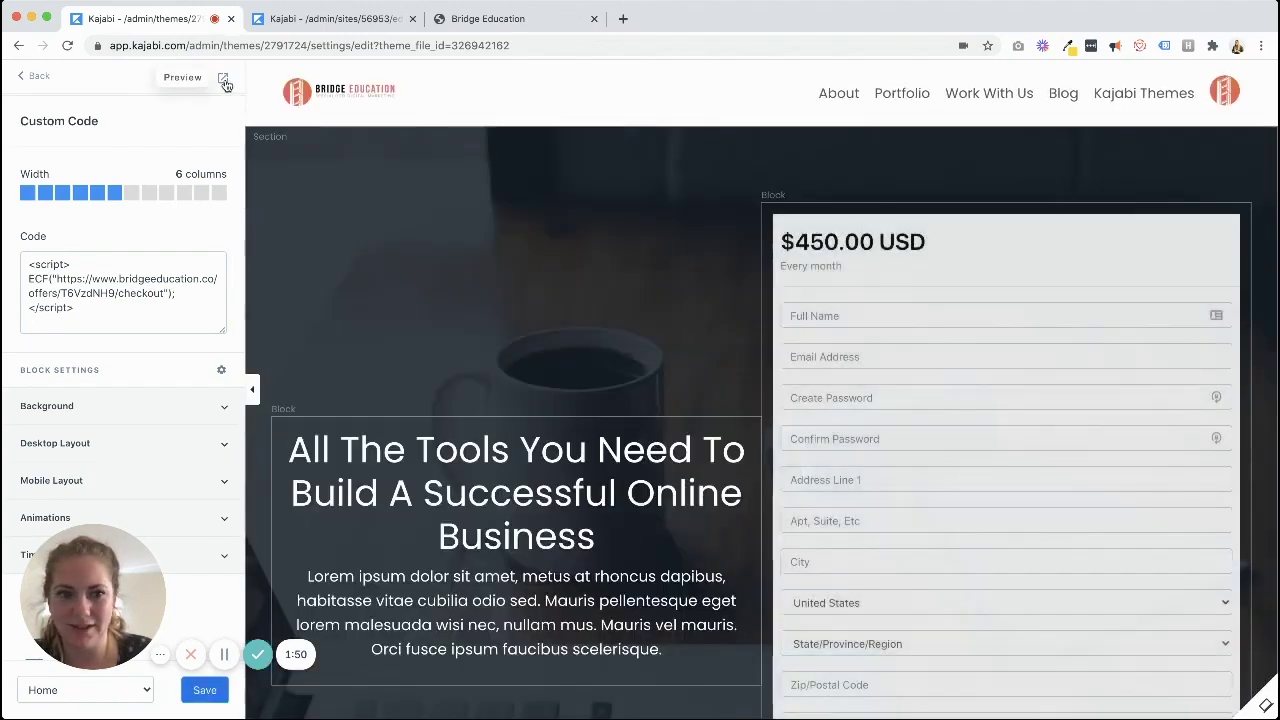
# Scroll the preview to check the $450.00 USD checkout form beside the headline
pyautogui.scroll(-1, 693, 239)
pyautogui.scroll(-1, 693, 239)
pyautogui.scroll(-1, 693, 239)
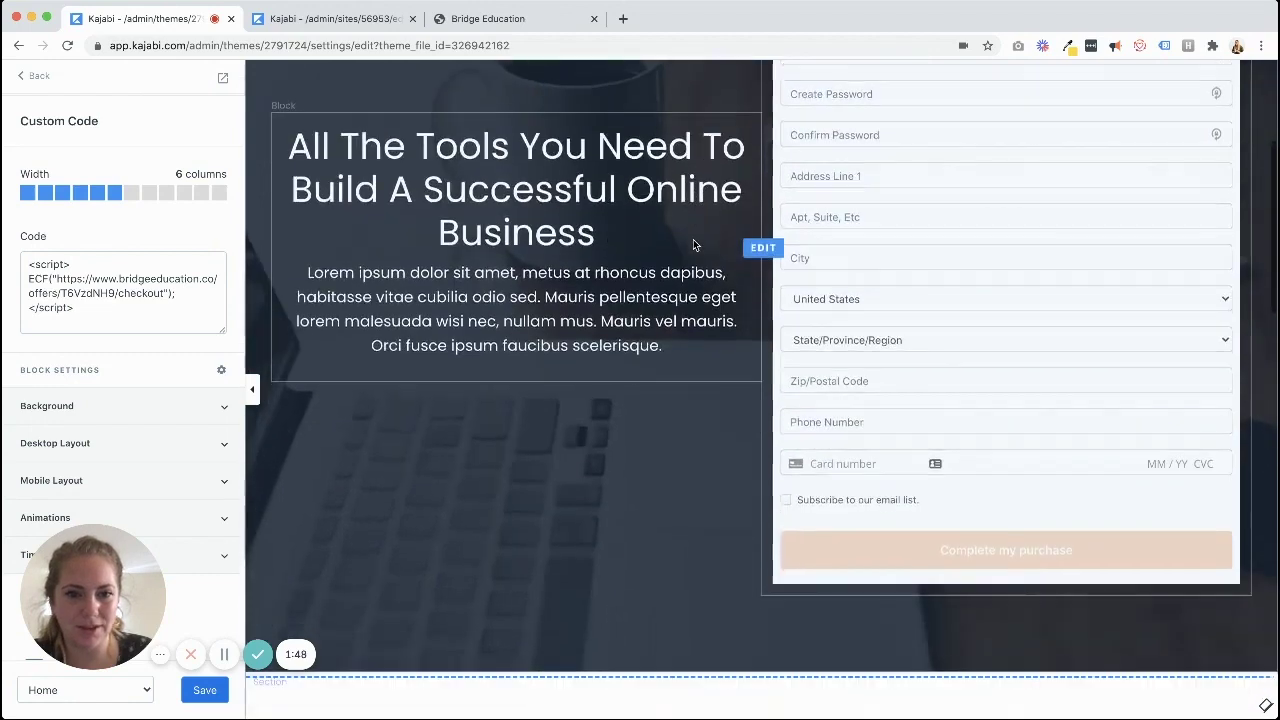
pyautogui.scroll(2, 693, 239)
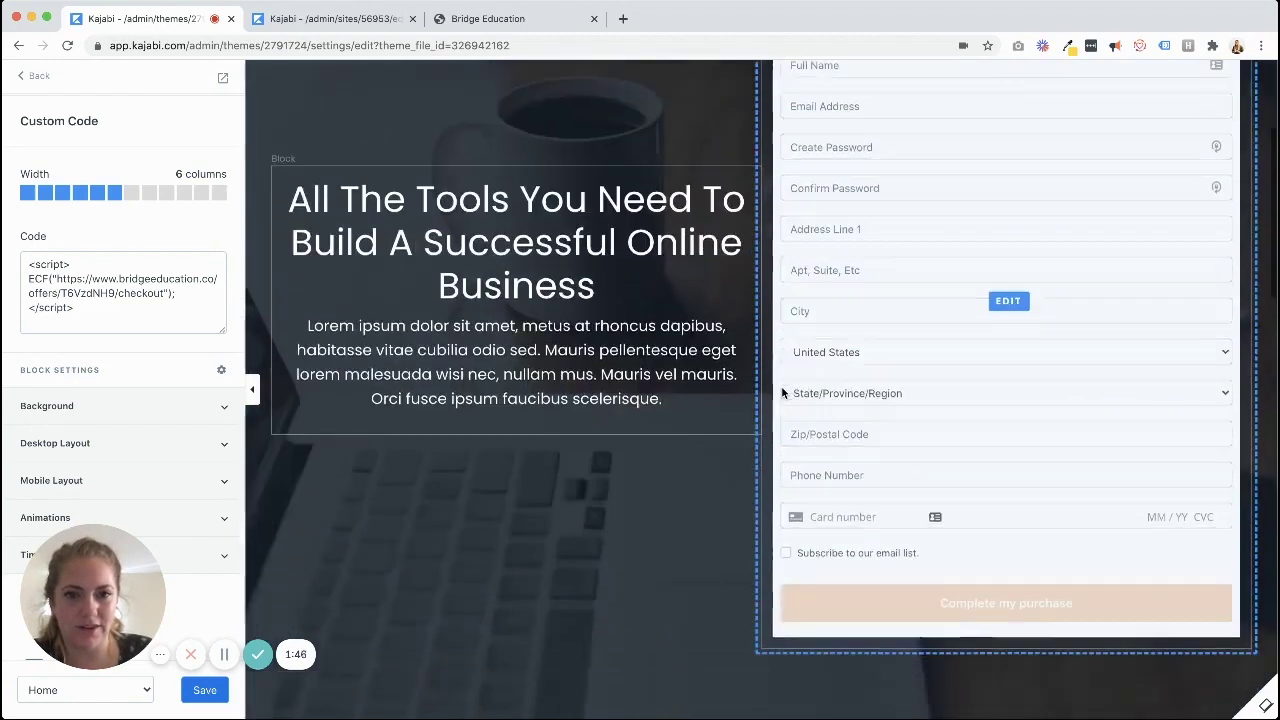
pyautogui.scroll(-2, 783, 393)
pyautogui.scroll(5, 783, 393)
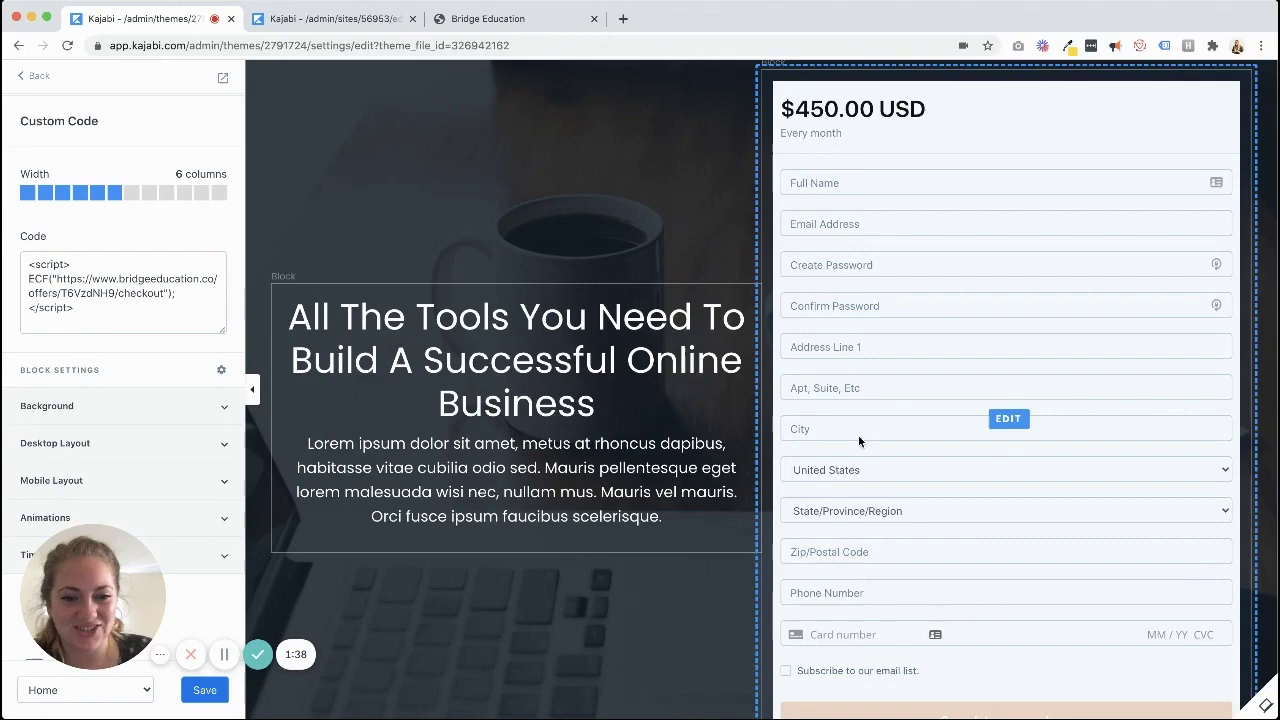
pyautogui.scroll(-3, 878, 340)
pyautogui.scroll(4, 878, 340)
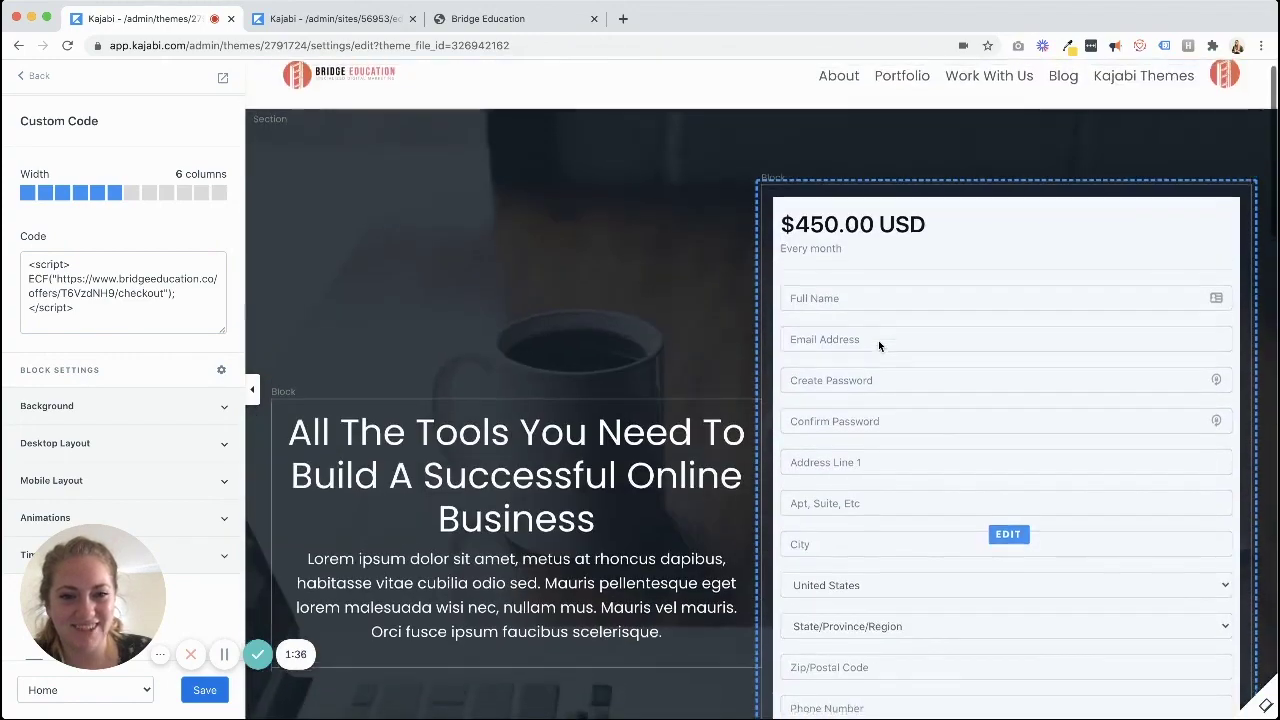
pyautogui.scroll(-3, 878, 340)
pyautogui.scroll(4, 951, 196)
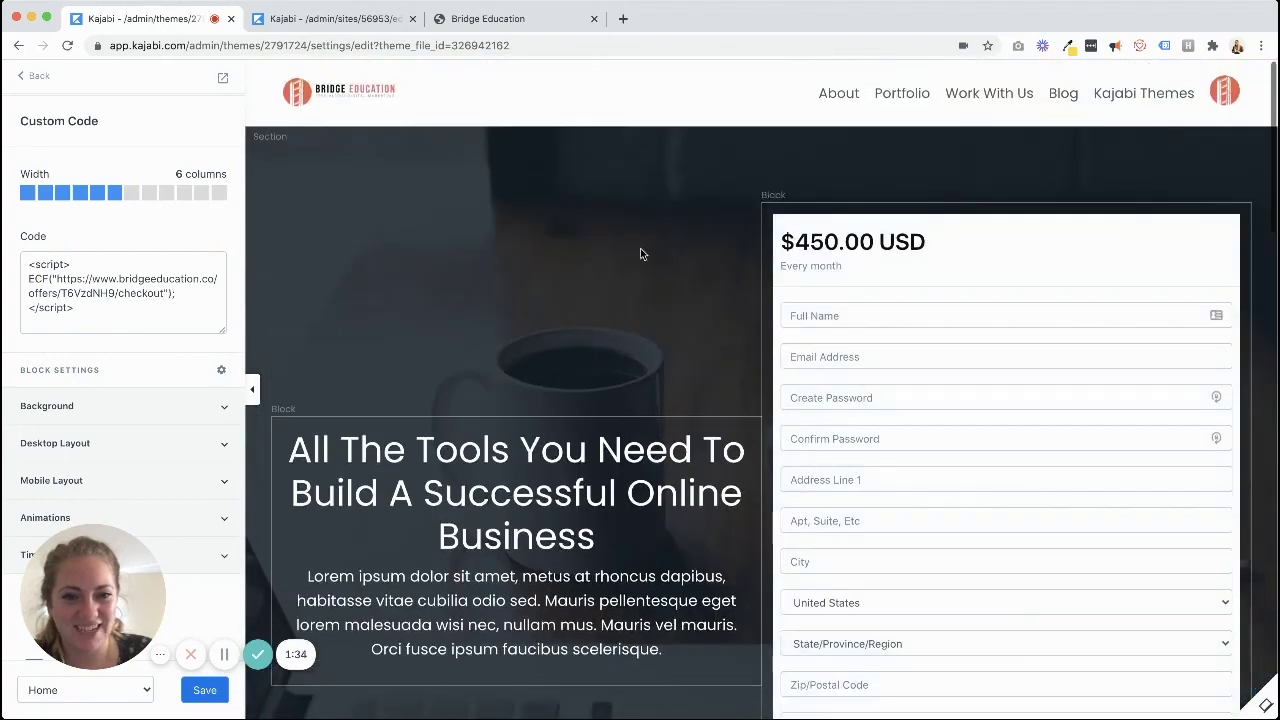